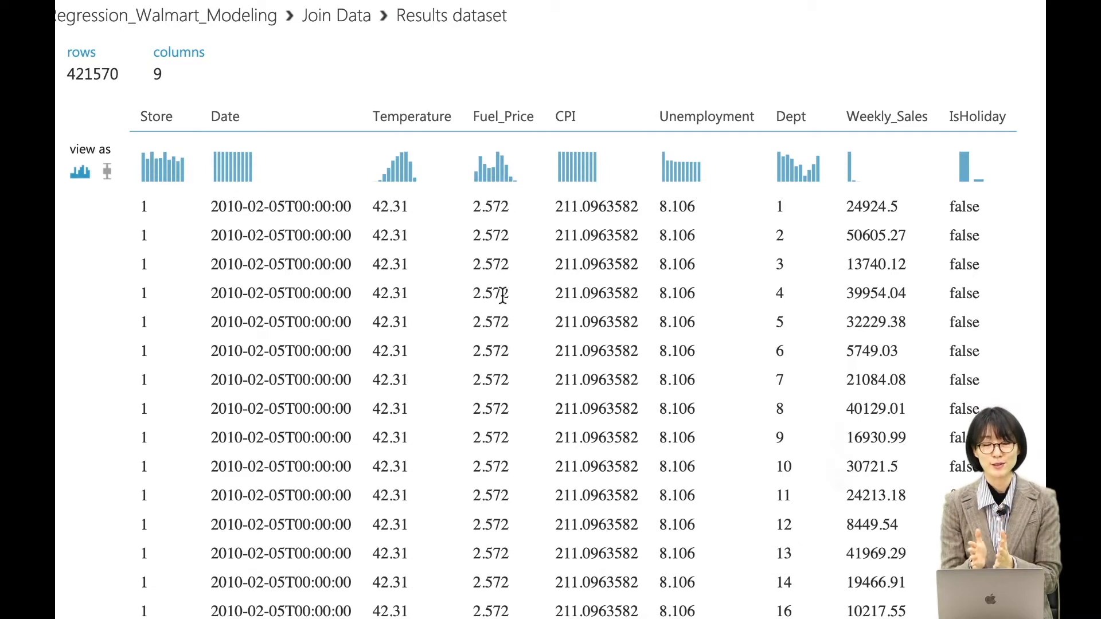
Review the statistics of the Date, Temperature, Fuel_Price, CPI and Unemployment columns in the joined results dataset.
click(157, 117)
click(222, 114)
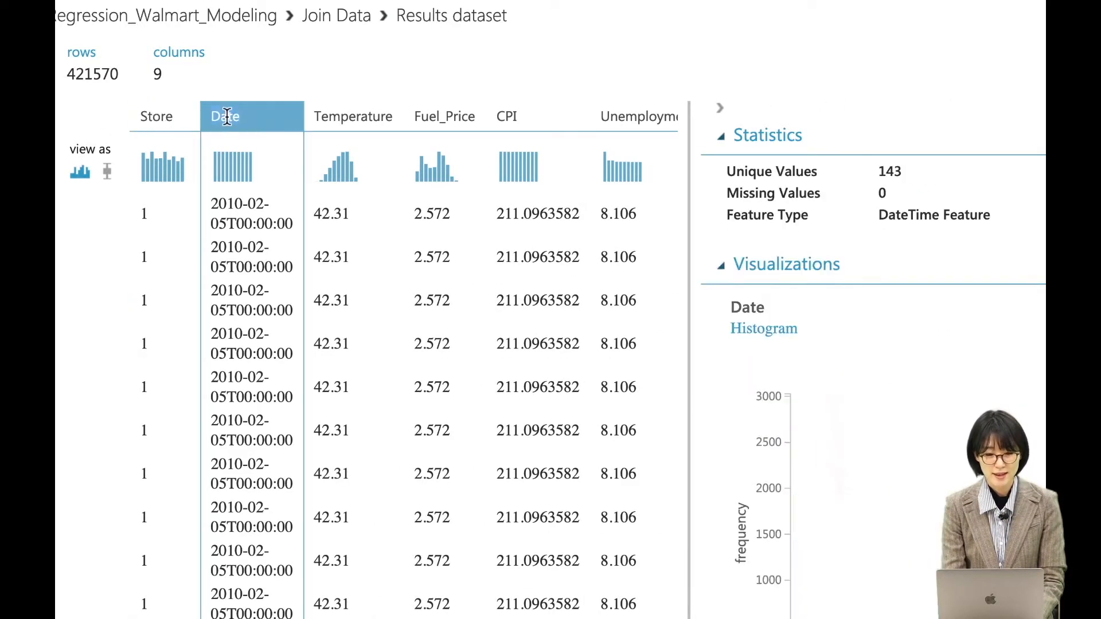
scroll(258, 135, right, 2)
scroll(258, 136, right, 1)
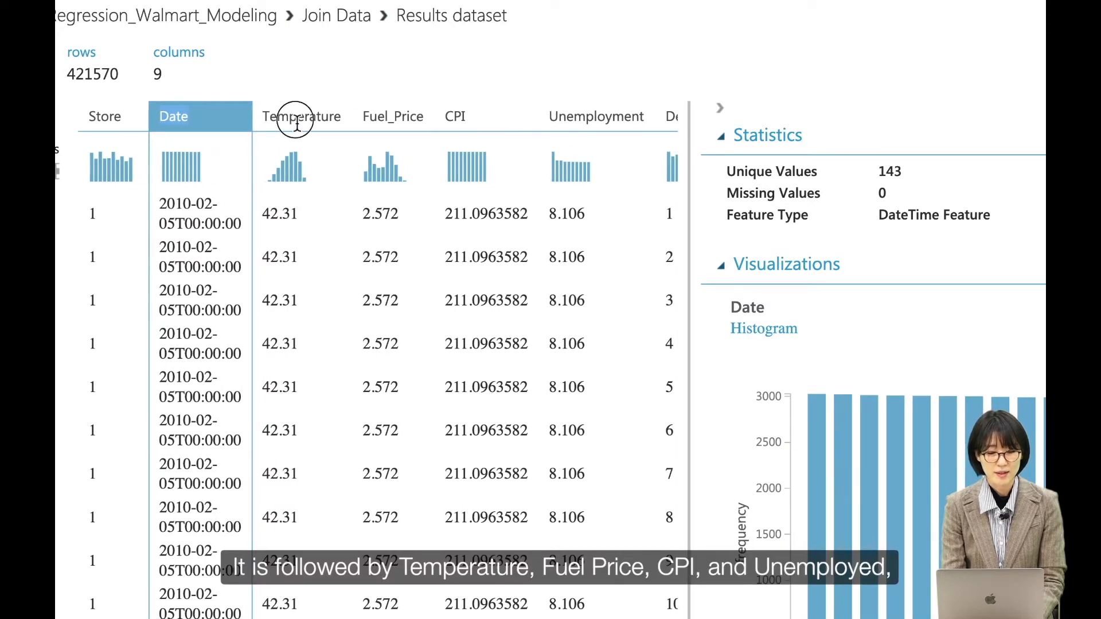
click(296, 119)
scroll(333, 143, right, 1)
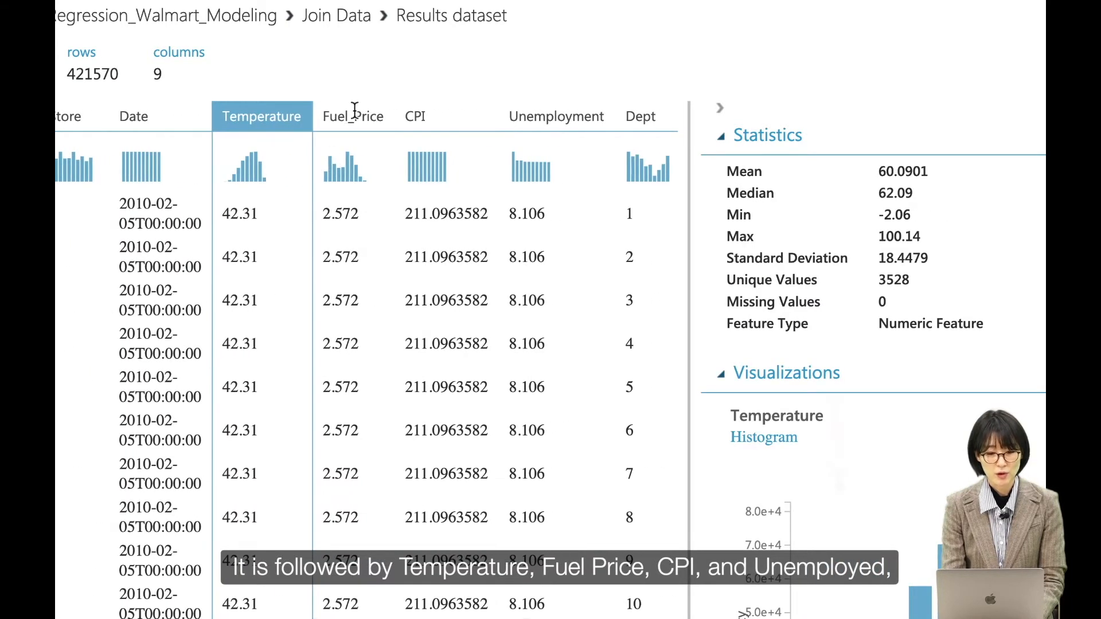
click(351, 114)
scroll(355, 126, right, 3)
click(327, 112)
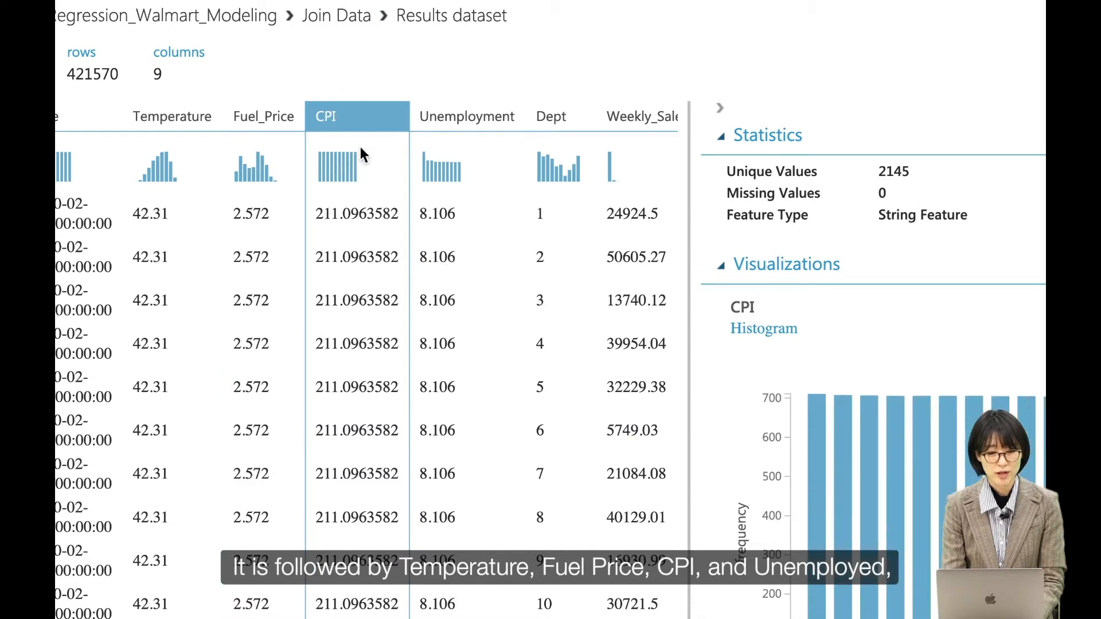
scroll(362, 151, right, 2)
click(436, 119)
scroll(438, 120, right, 3)
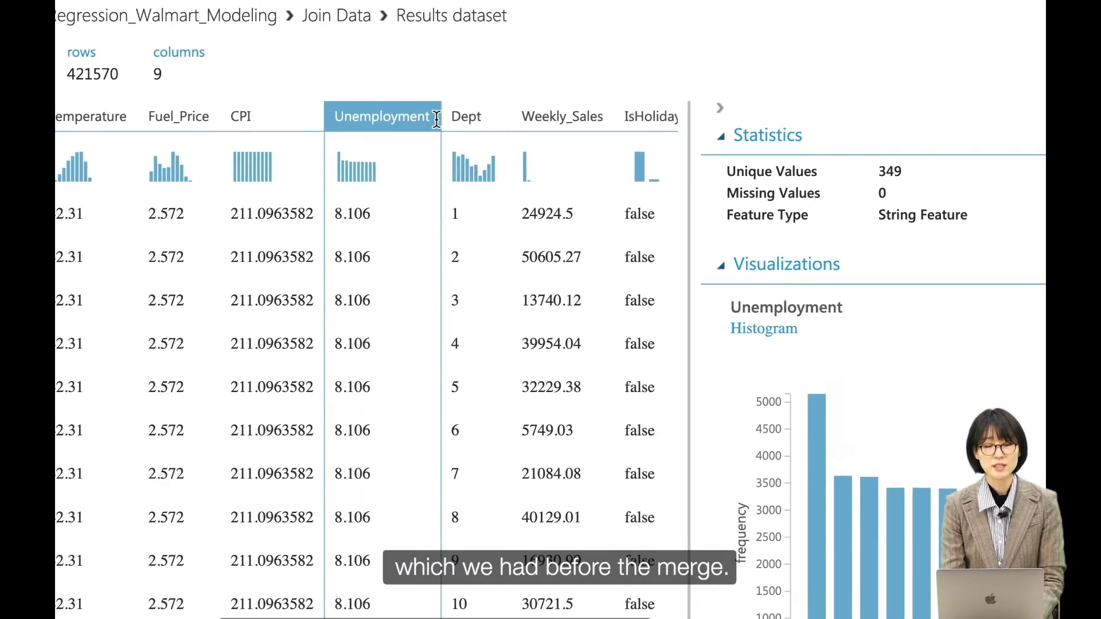
scroll(448, 137, right, 3)
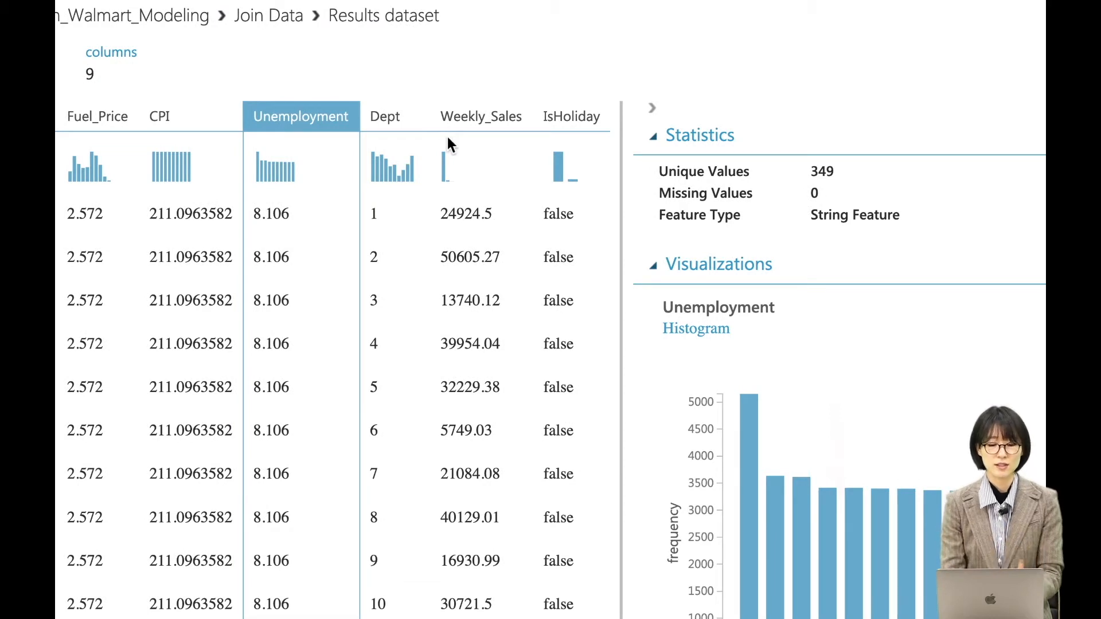
Inspect the statistics of the Dept, Weekly_Sales and IsHoliday columns, including Dept's minimum and maximum values.
click(384, 115)
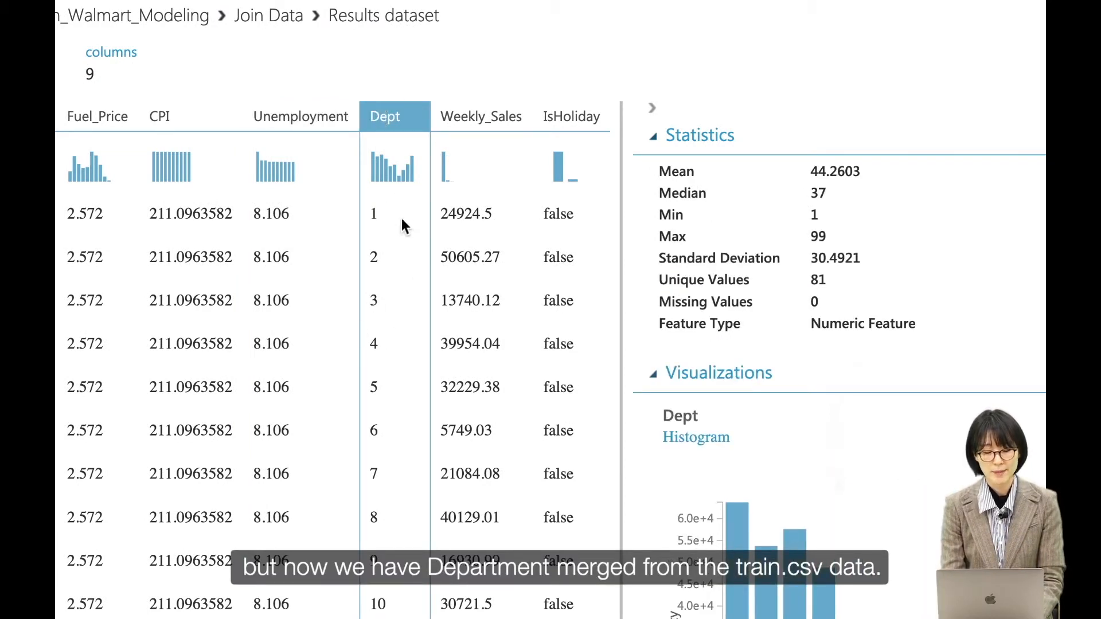
double_click(815, 216)
double_click(817, 236)
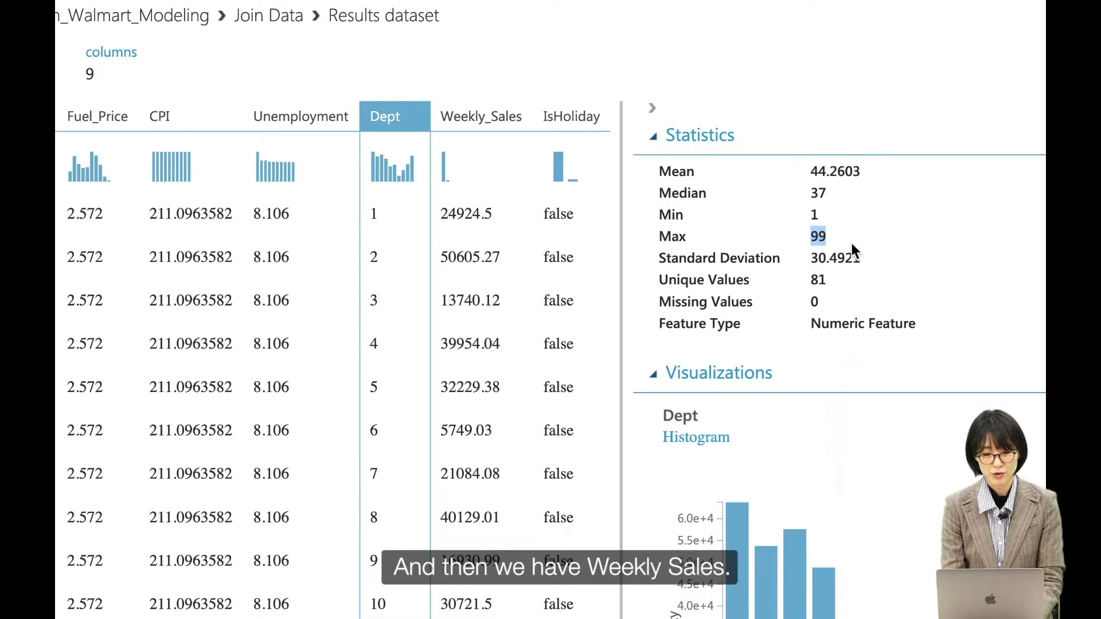
click(460, 115)
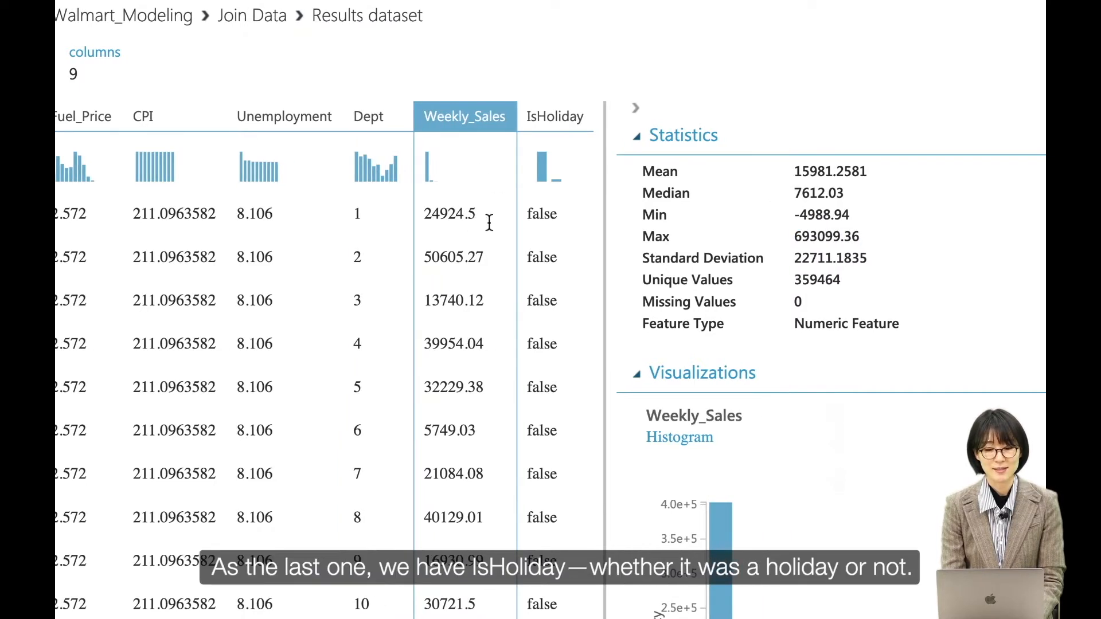
click(565, 116)
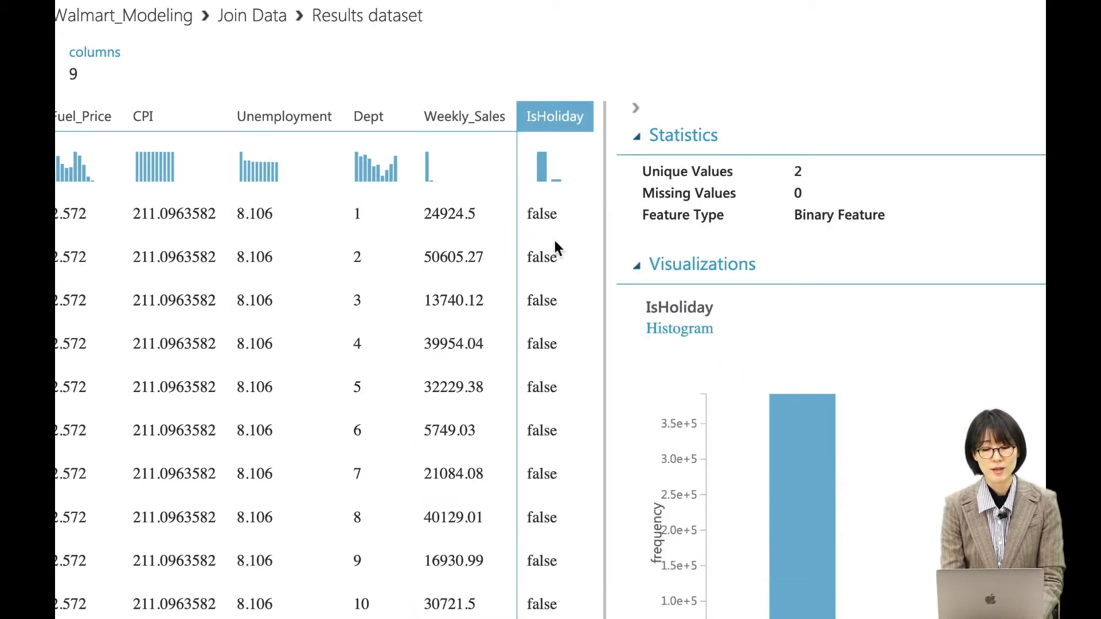
scroll(304, 369, left, 5)
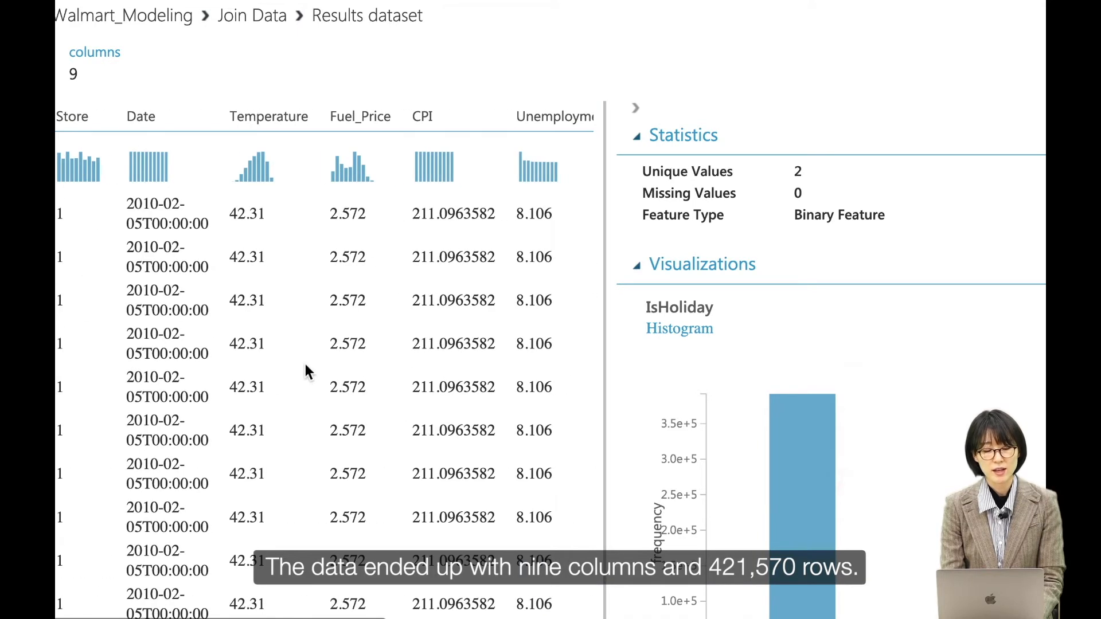
Check the joined dataset's column and row counts and close the results view.
double_click(304, 75)
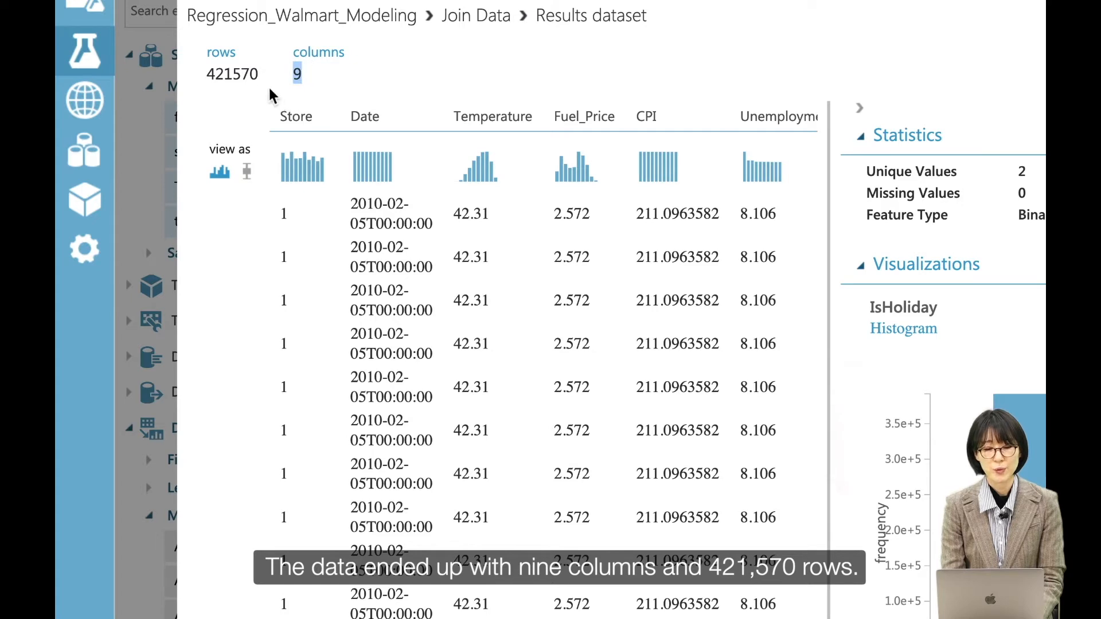
drag(261, 75, 211, 77)
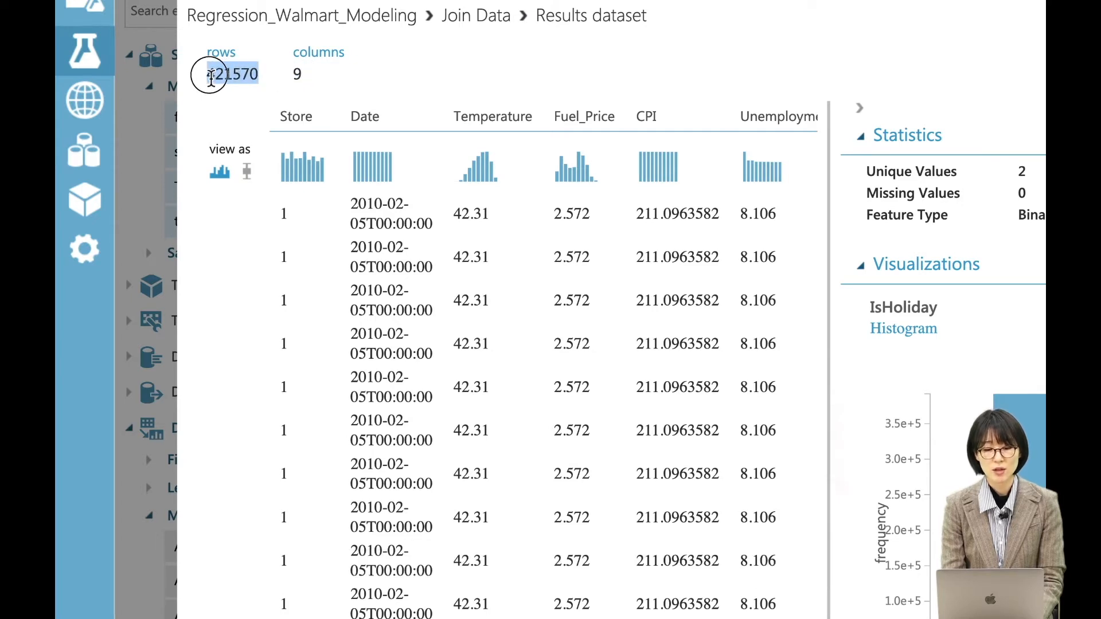
click(248, 100)
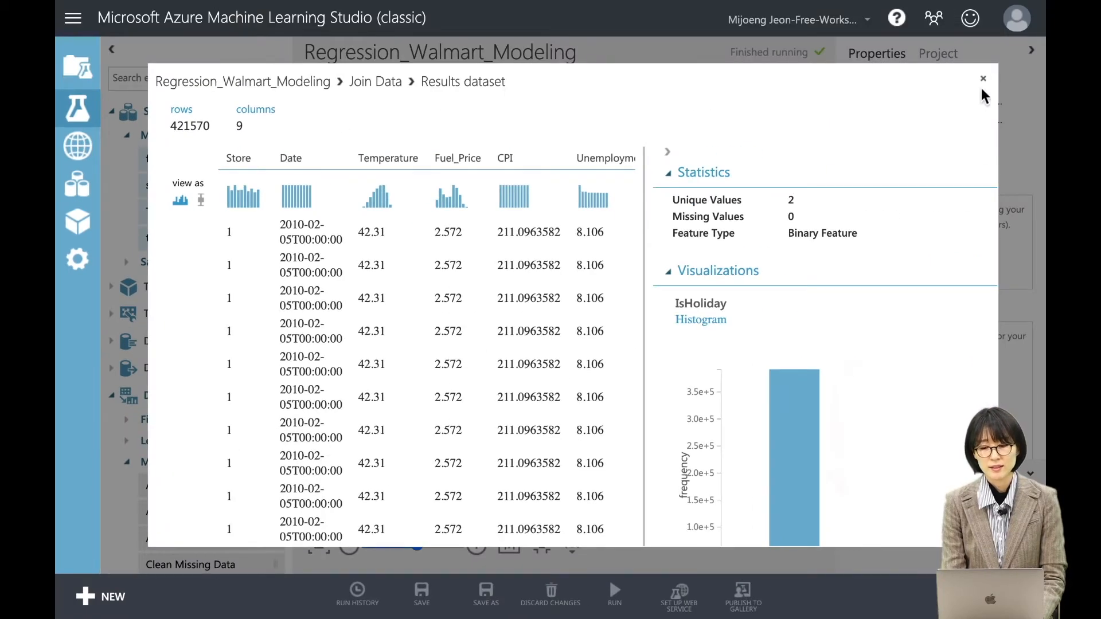
click(983, 79)
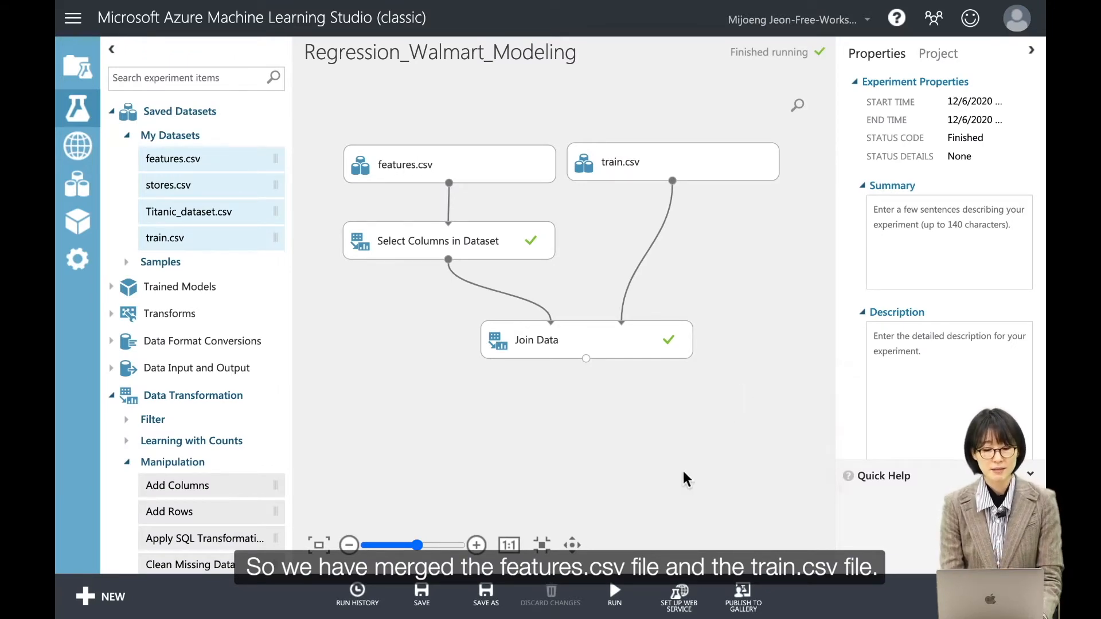
Add the stores.csv dataset to the experiment canvas beside train.csv.
drag(665, 442, 635, 438)
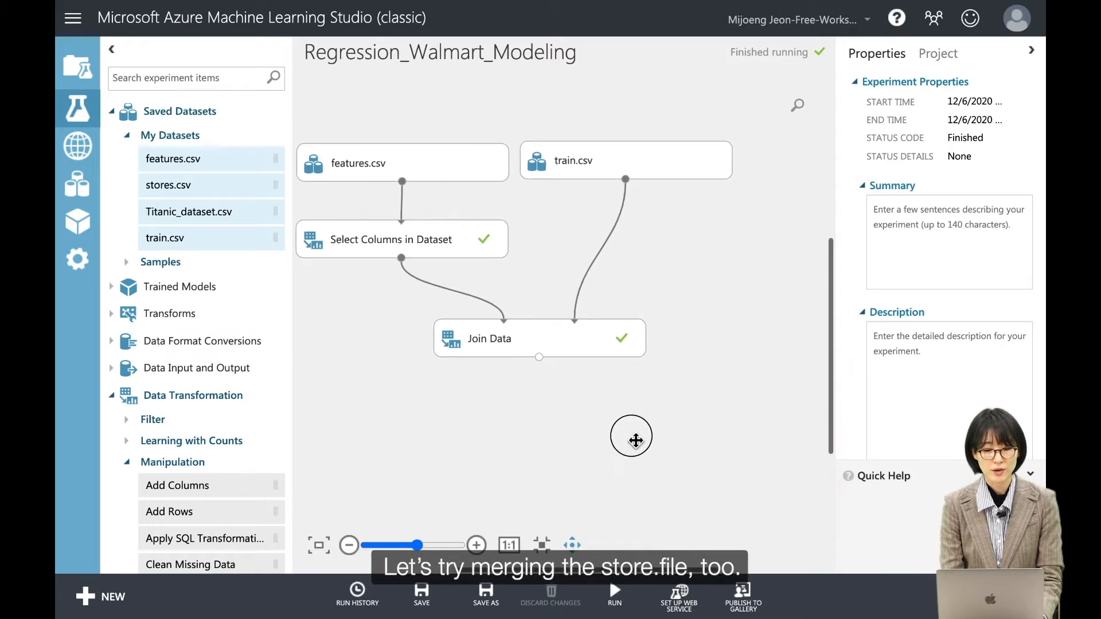
click(346, 547)
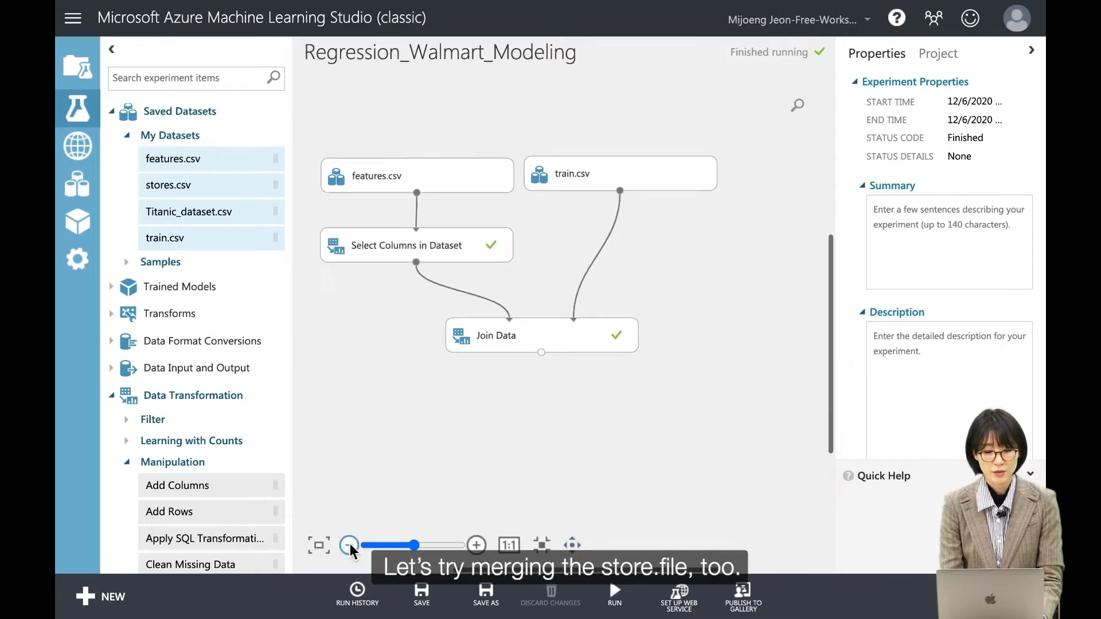
click(572, 547)
drag(626, 470, 584, 465)
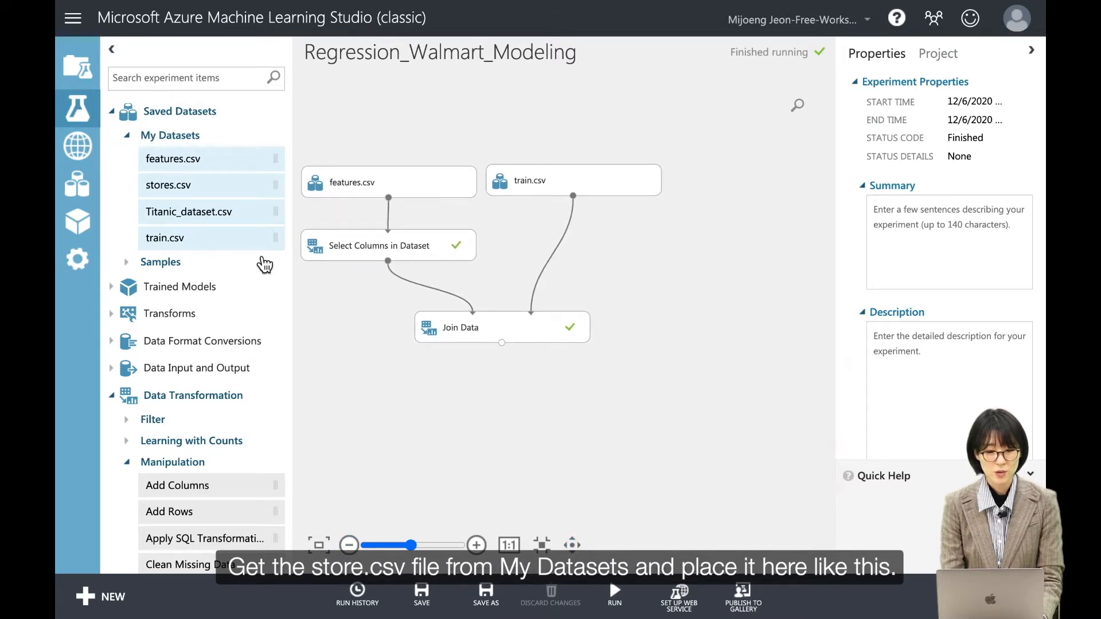
drag(207, 204, 766, 184)
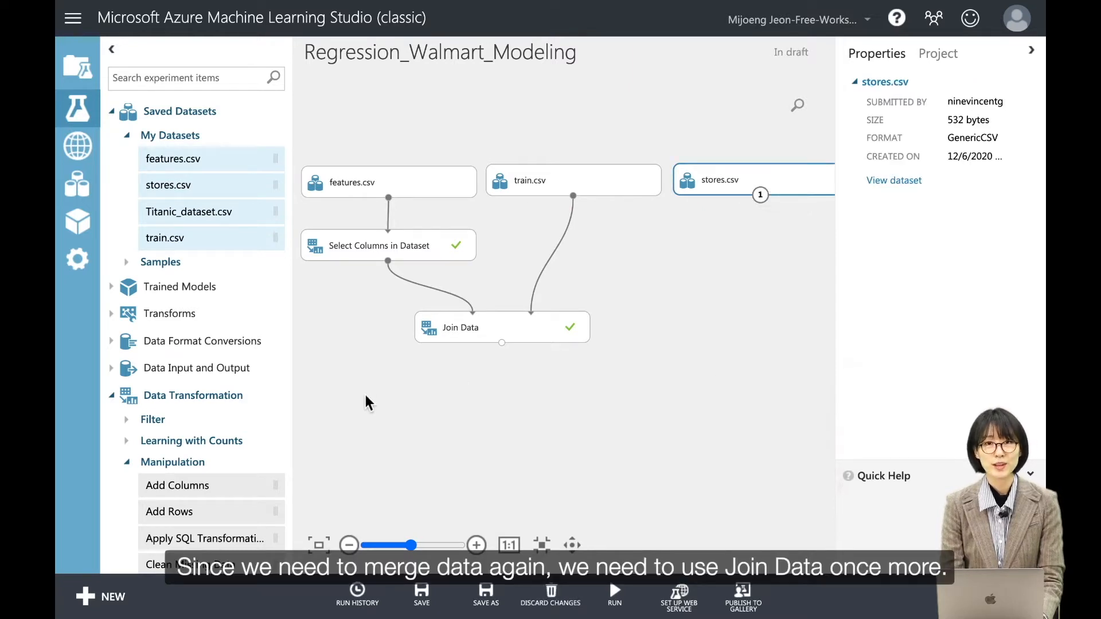
Add a second Join Data module below the first, feeding its left input from the first join and its right input from stores.csv.
scroll(237, 424, down, 3)
scroll(237, 423, down, 1)
drag(216, 422, 644, 411)
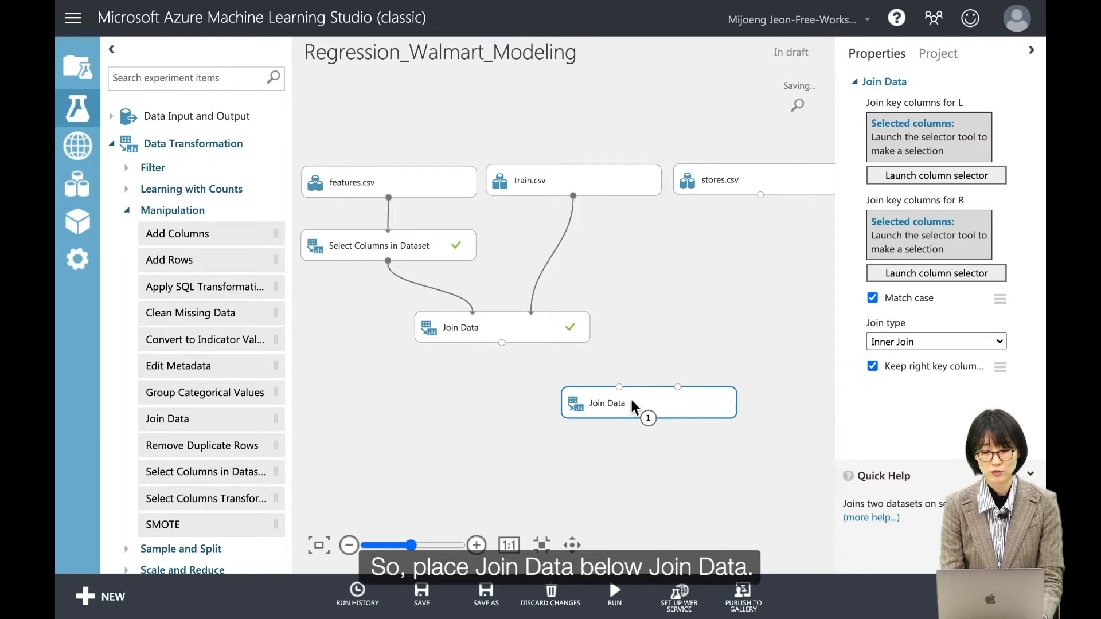
drag(503, 343, 619, 387)
drag(762, 198, 683, 400)
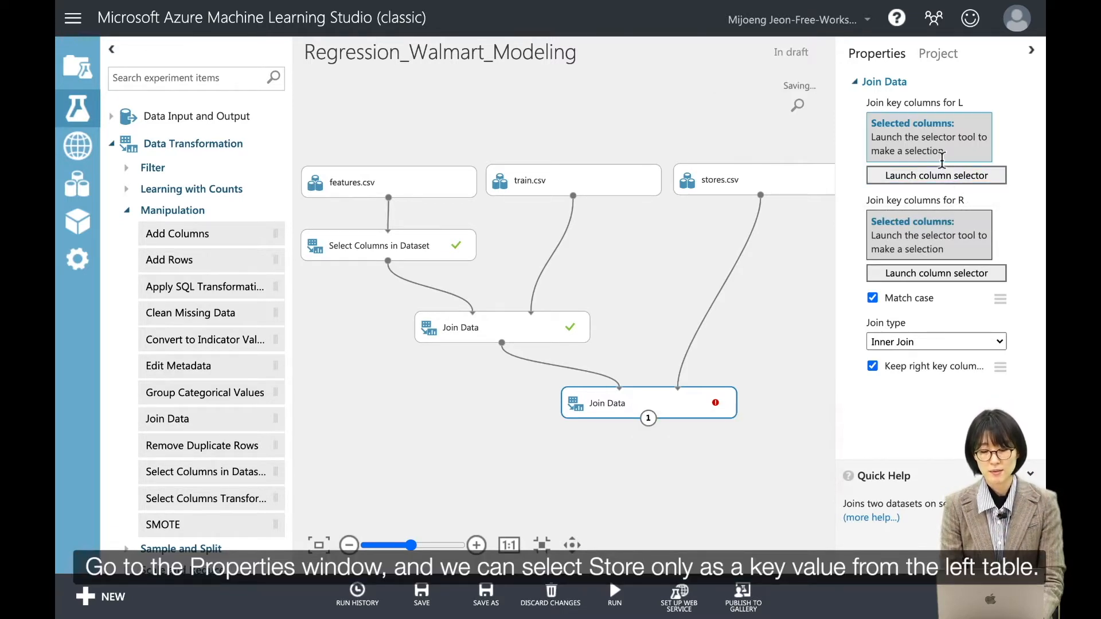
Set Store as the left join key column of the second Join Data module.
click(927, 182)
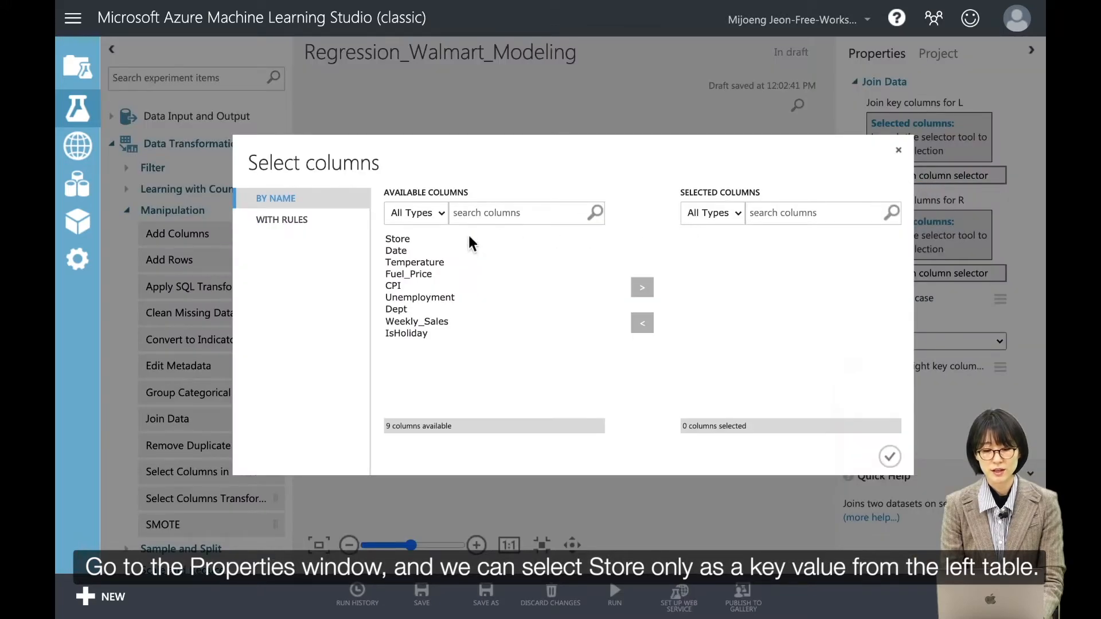
click(464, 238)
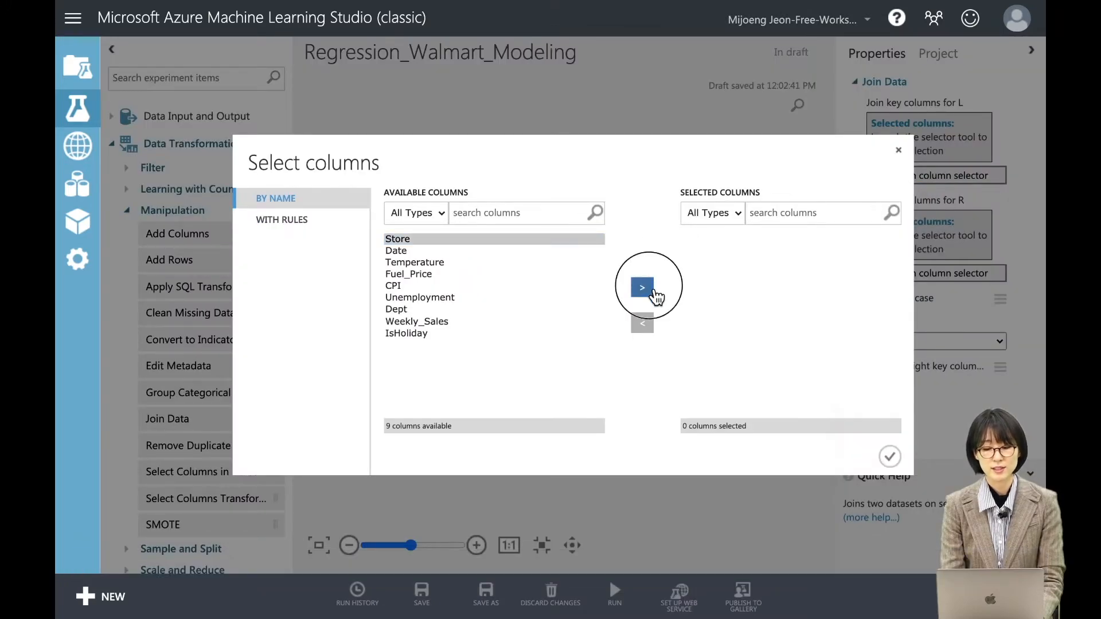
click(653, 291)
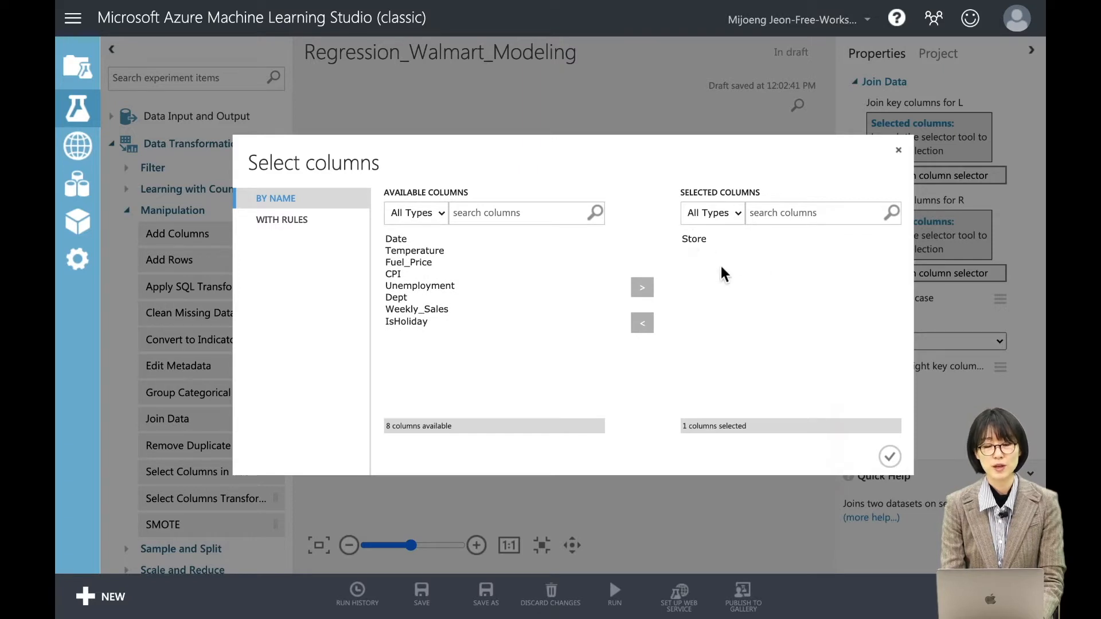
click(890, 456)
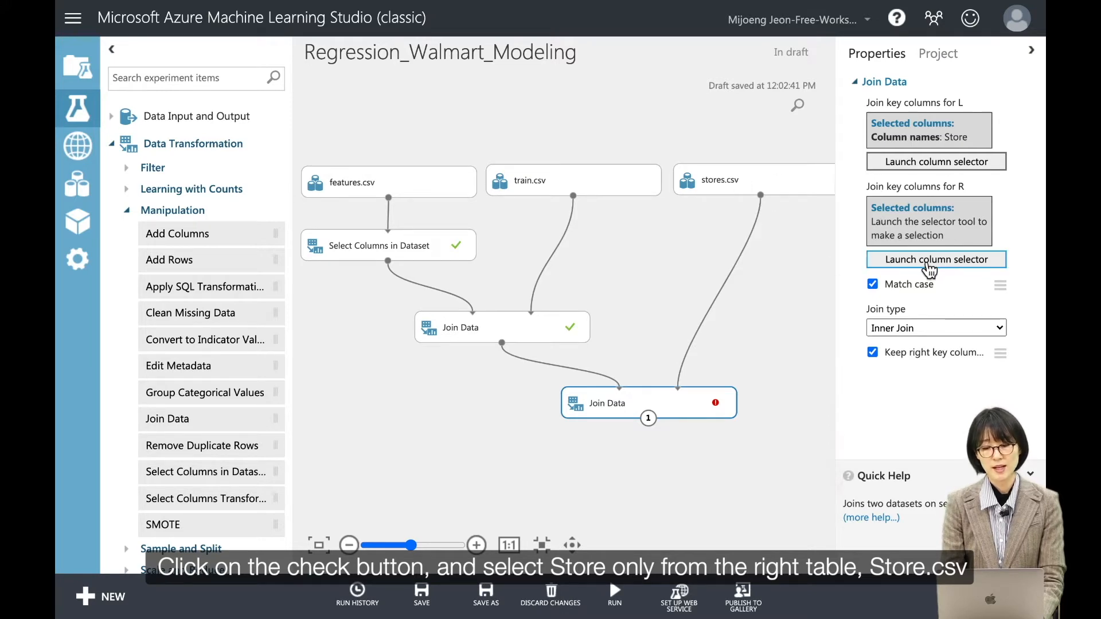
Set Store as the second join's right key column and turn off keeping the right key columns.
click(927, 262)
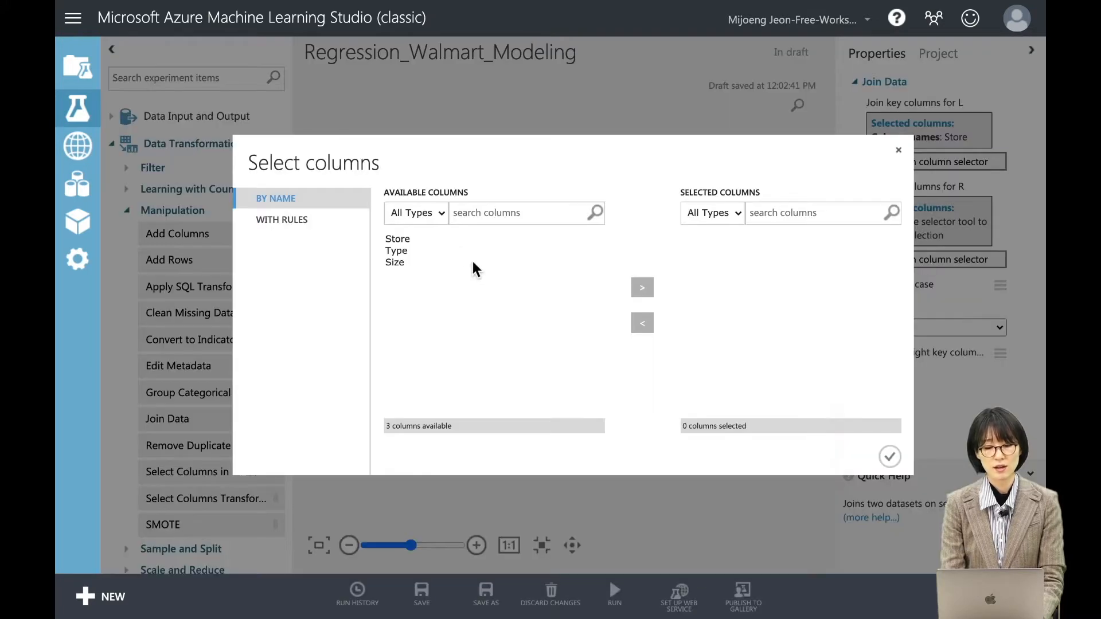
click(455, 240)
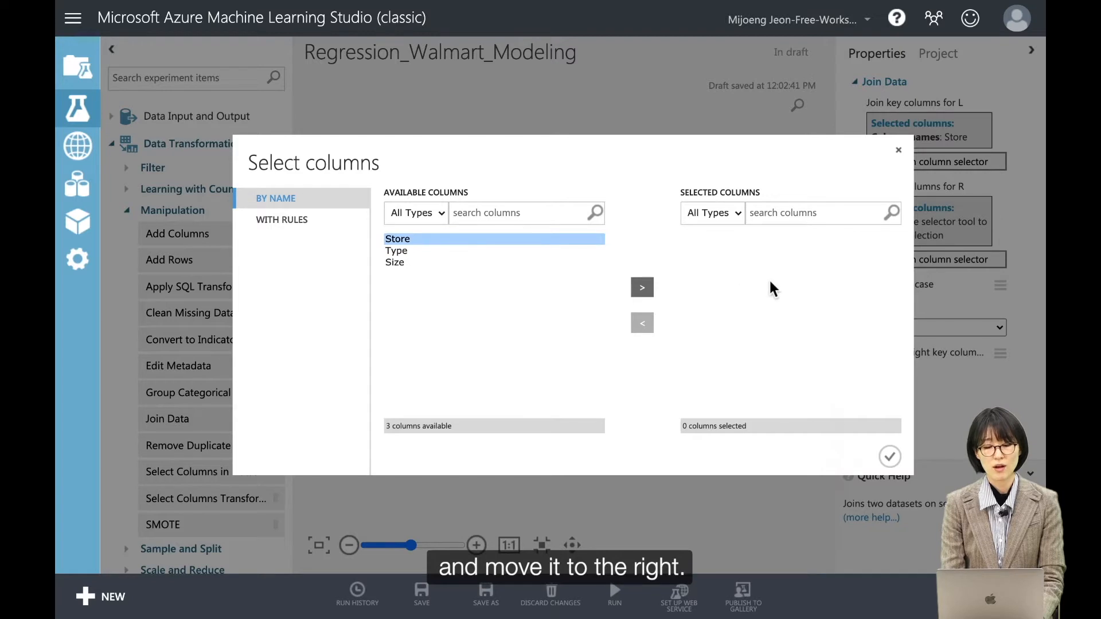
click(654, 288)
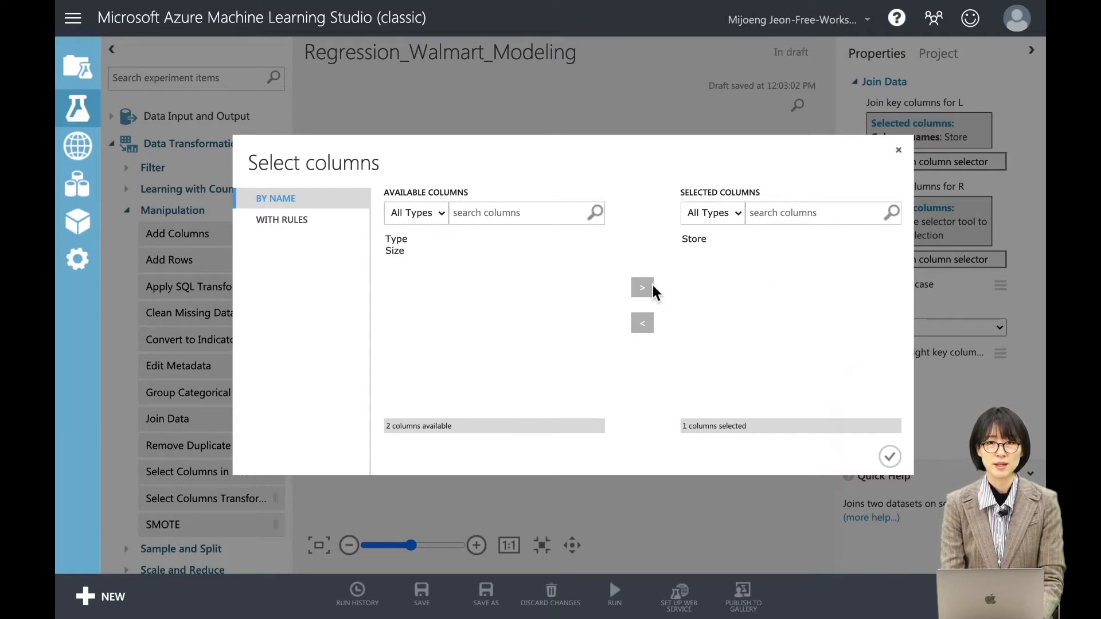
click(889, 459)
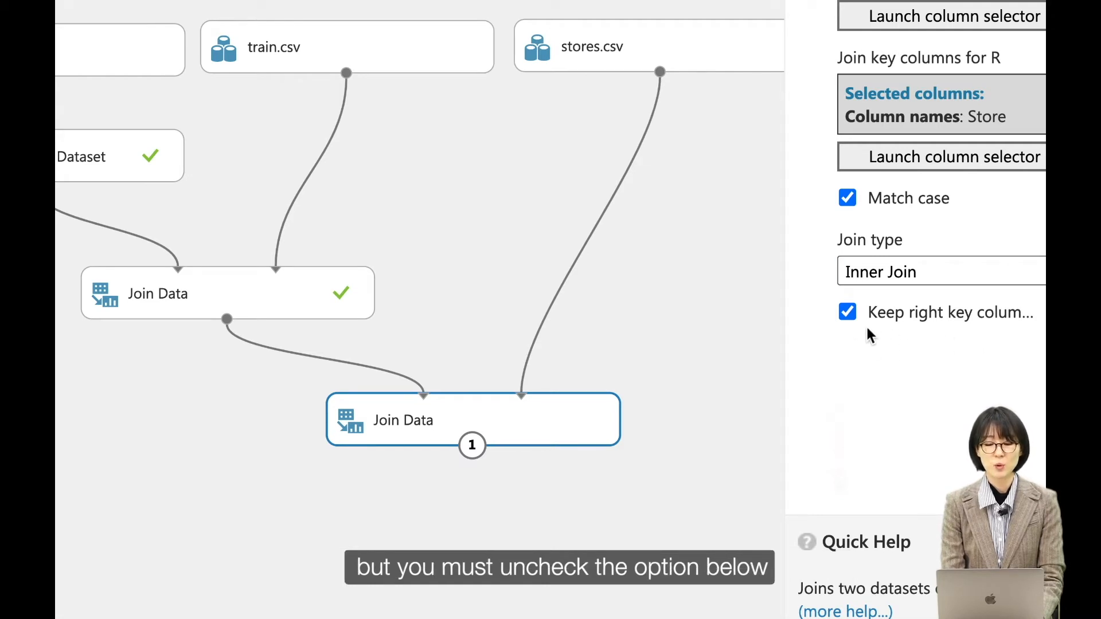
click(849, 312)
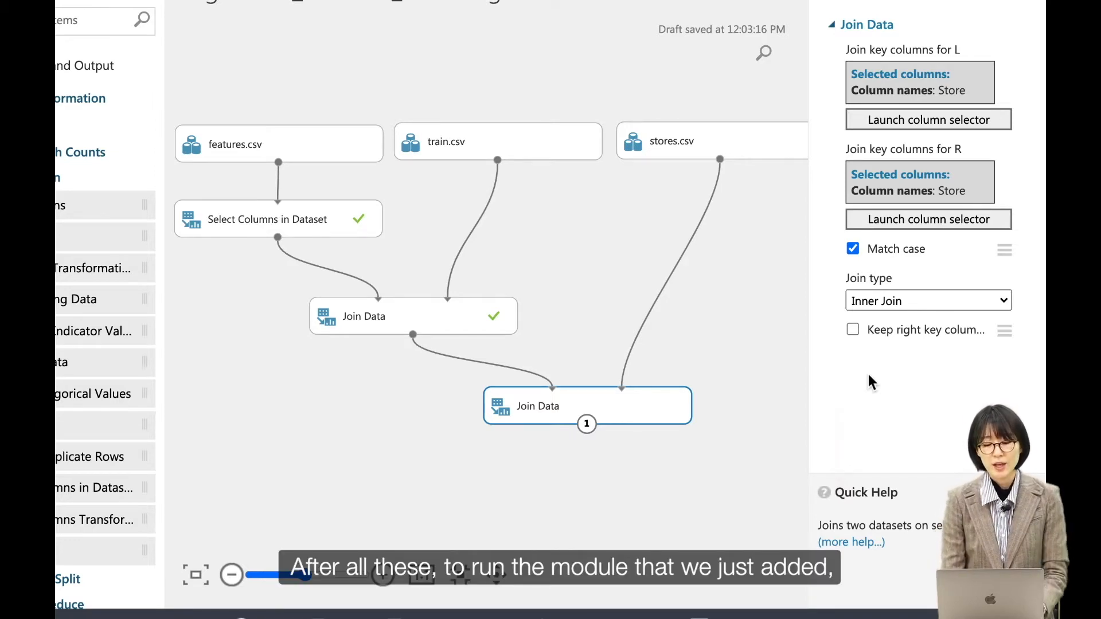
Run only the second Join Data module.
right_click(570, 410)
scroll(549, 422, down, 2)
scroll(549, 421, up, 1)
click(544, 376)
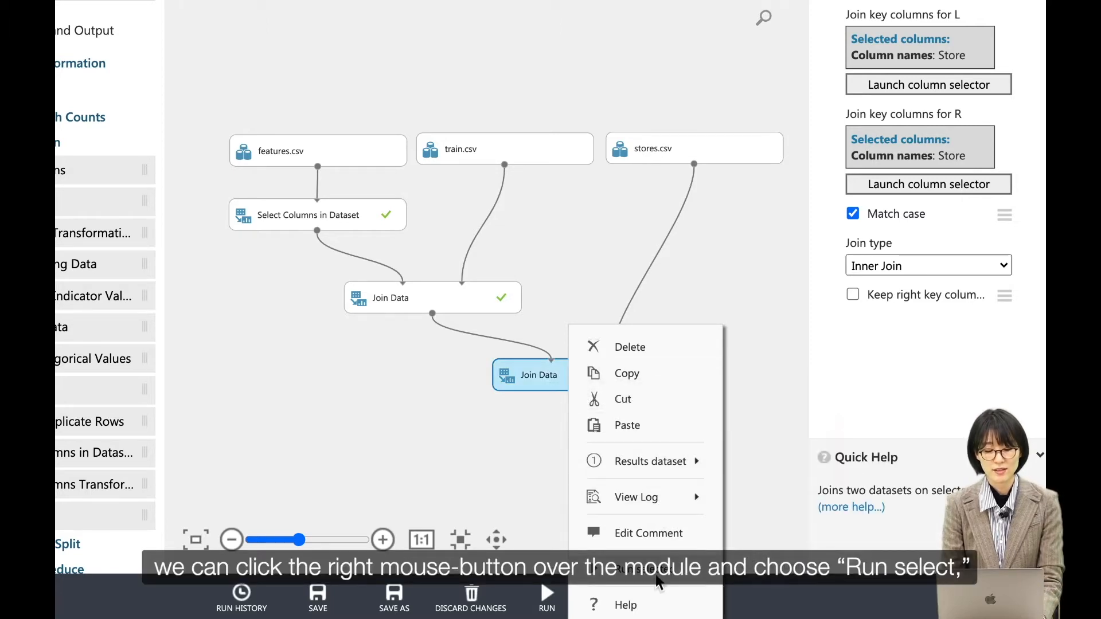
click(653, 576)
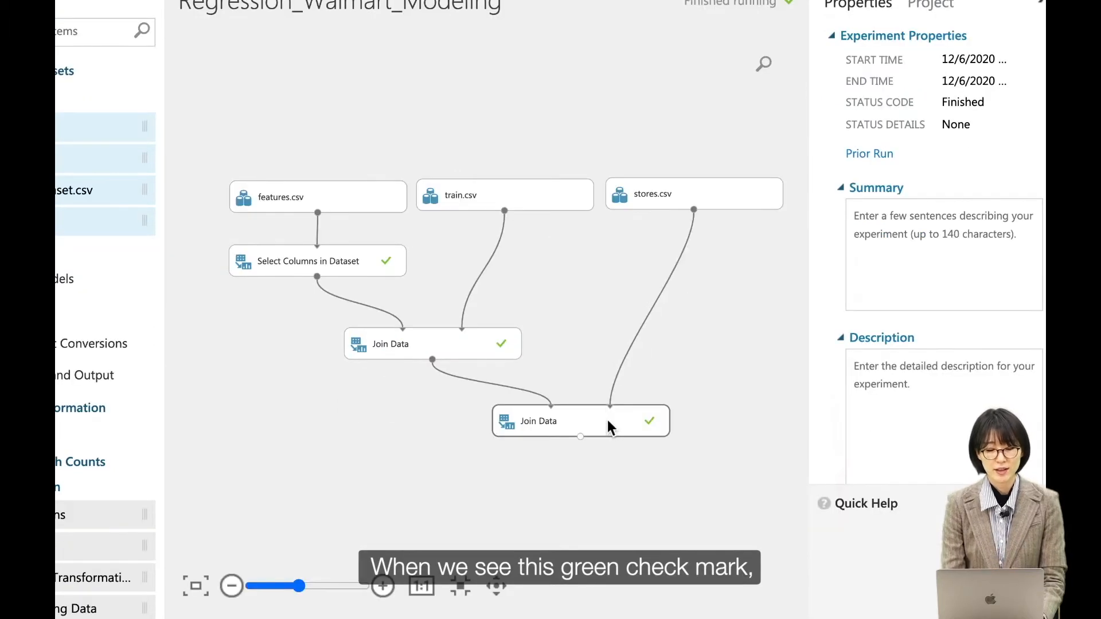
Visualize the second Join Data module's results dataset and check its column count.
click(580, 437)
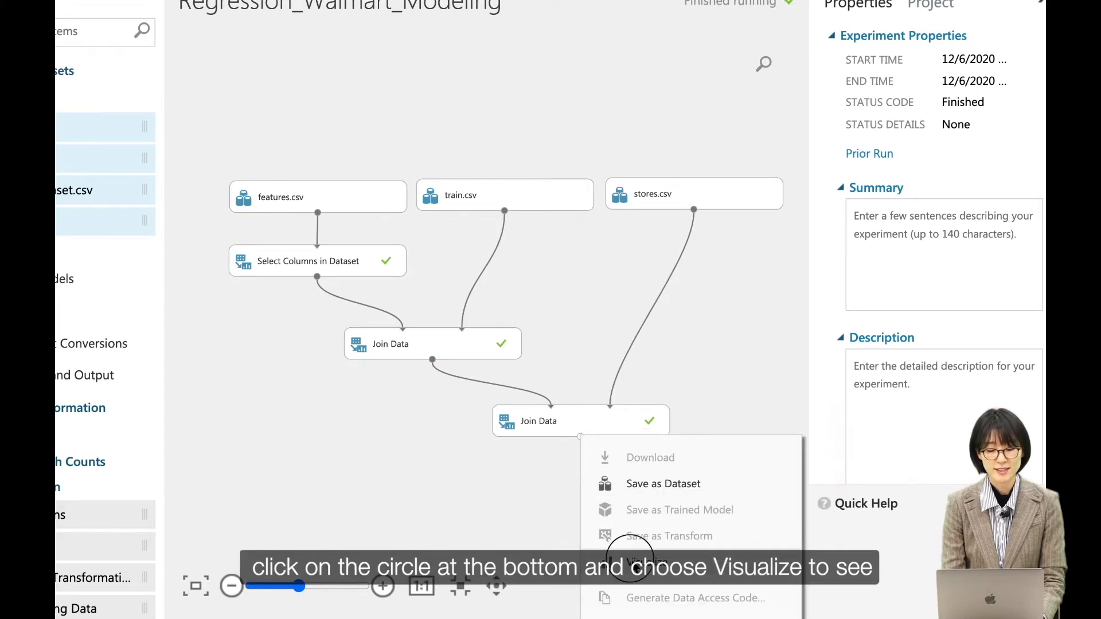
click(635, 565)
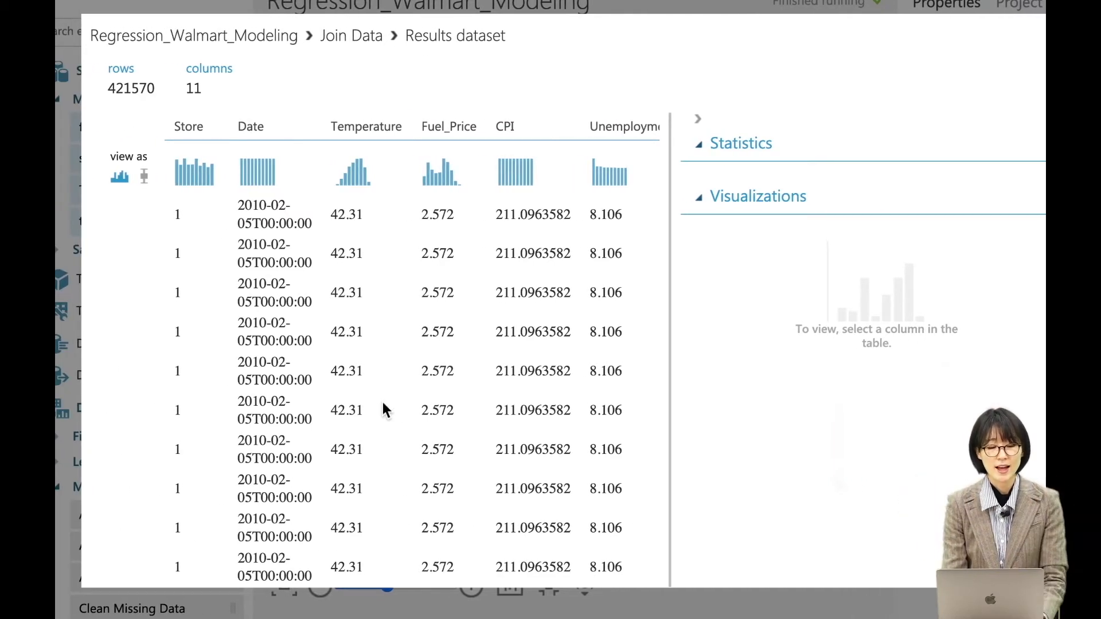
double_click(192, 89)
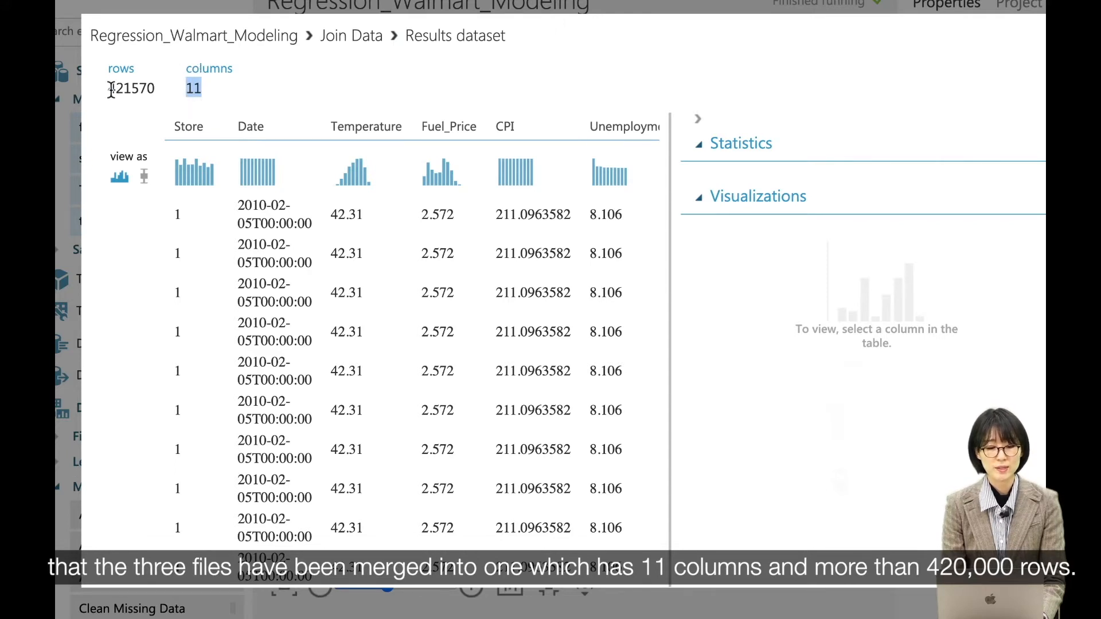
Check the joined dataset's row count and view the statistics of the Weekly_Sales and IsHoliday columns.
double_click(139, 90)
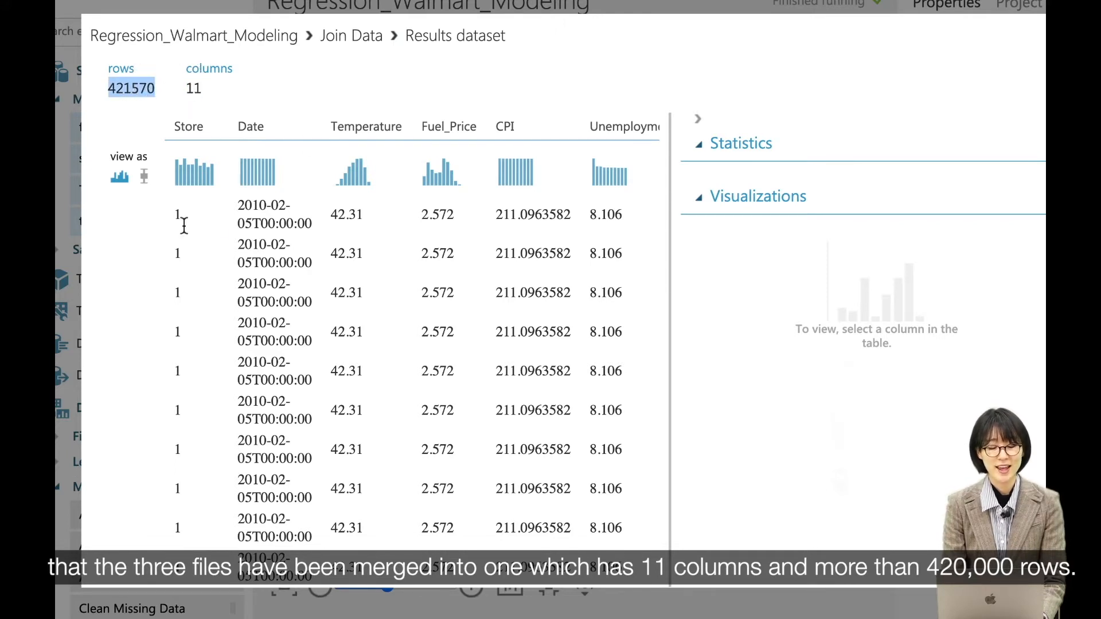
scroll(367, 240, right, 2)
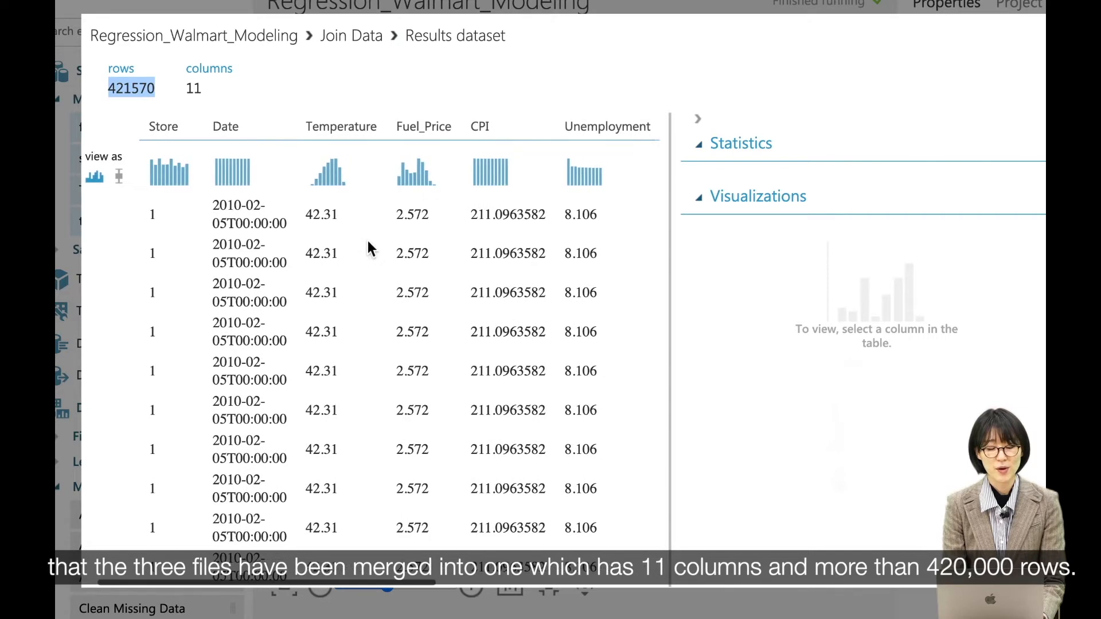
scroll(369, 245, right, 10)
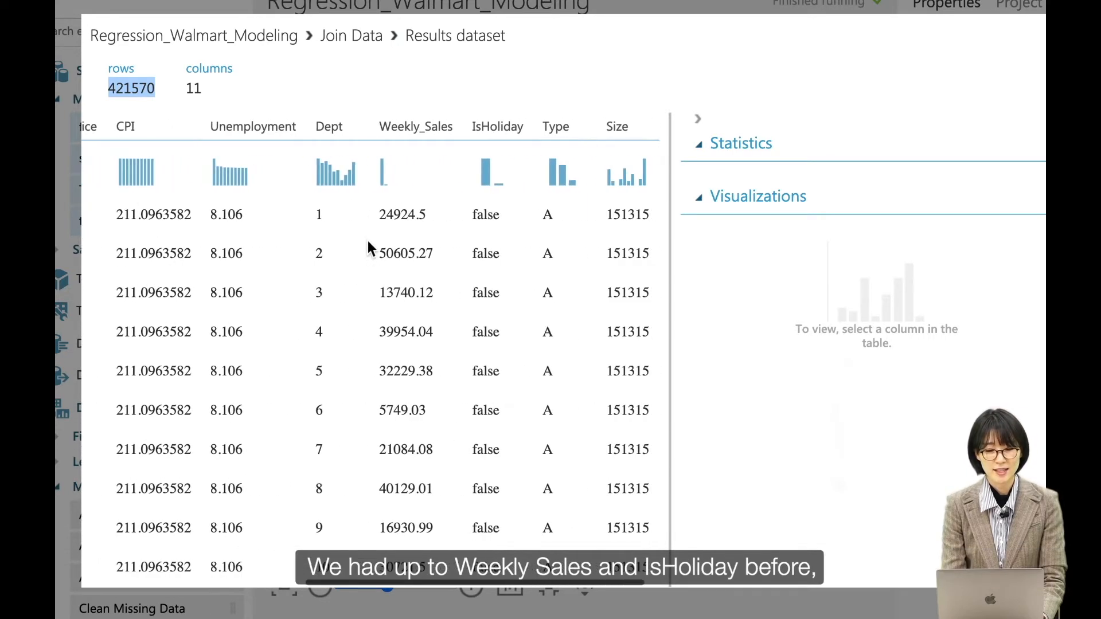
click(408, 128)
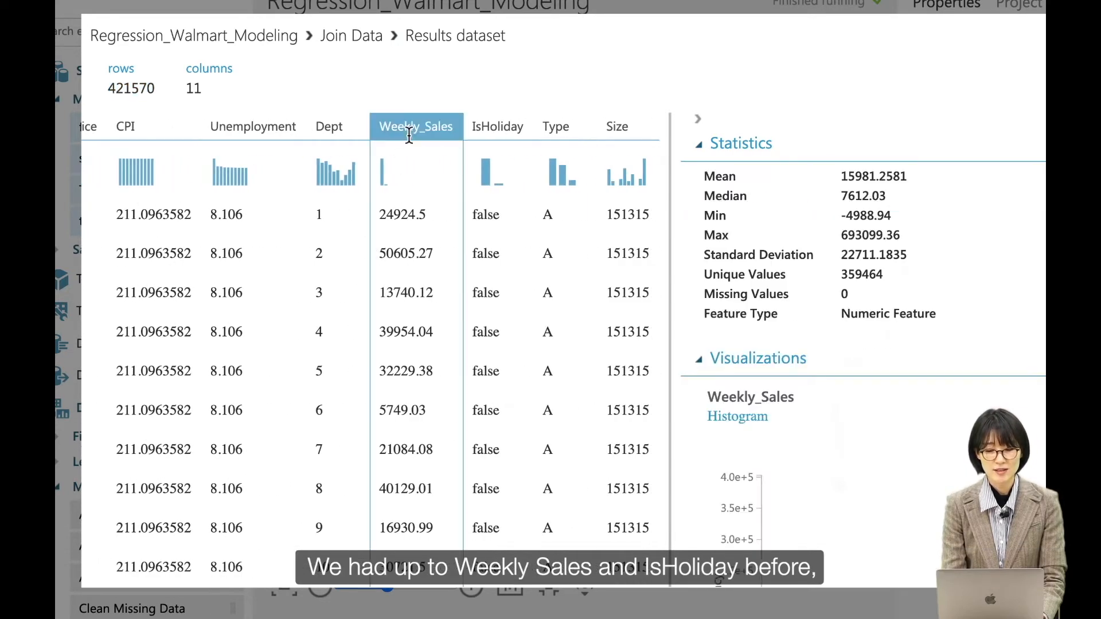
click(497, 129)
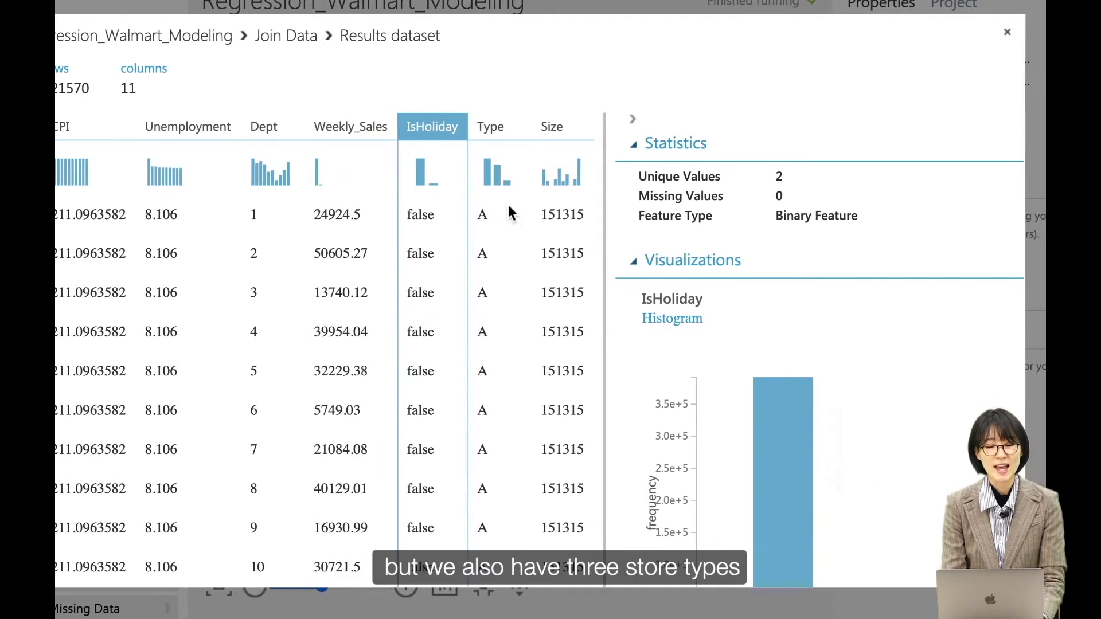
Examine the Type column's statistics and its full histogram of store types.
click(495, 129)
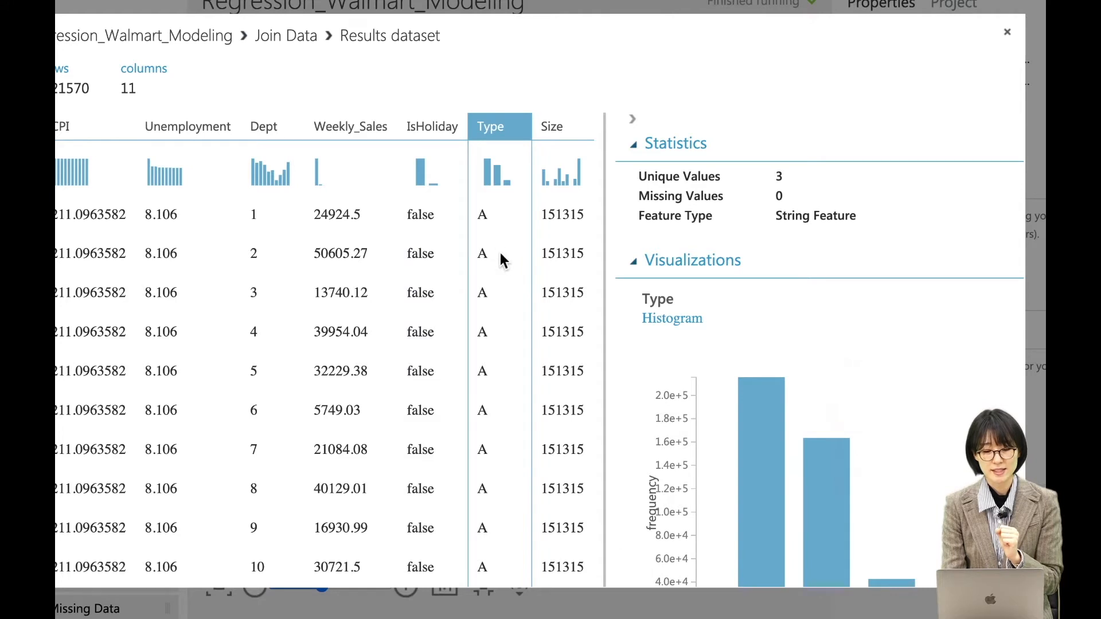
scroll(500, 252, down, 3)
scroll(500, 253, up, 3)
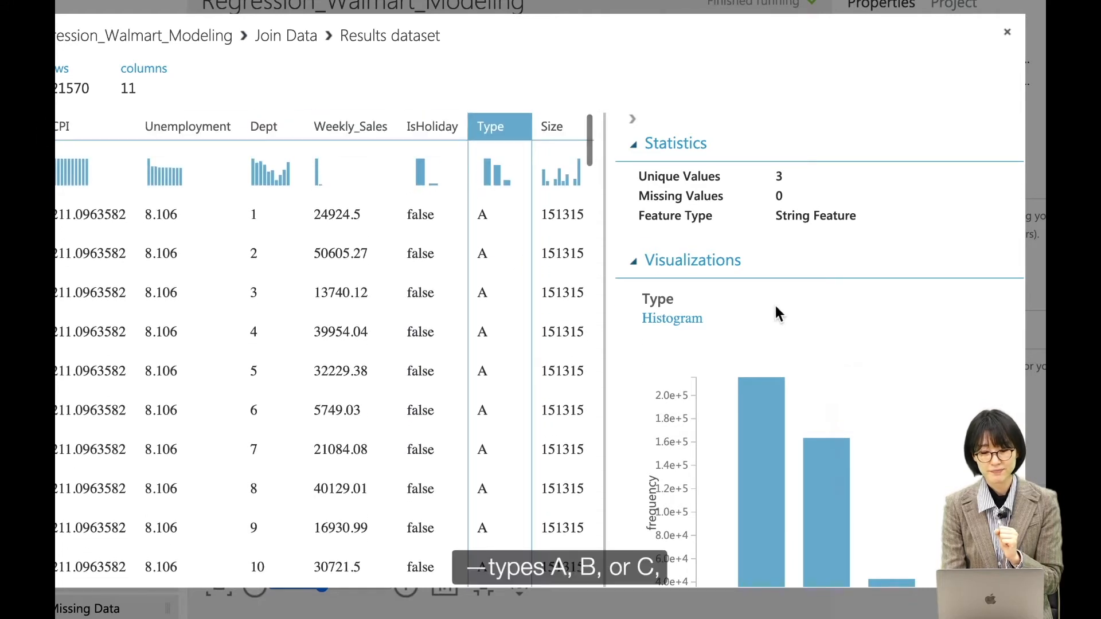
scroll(775, 308, down, 2)
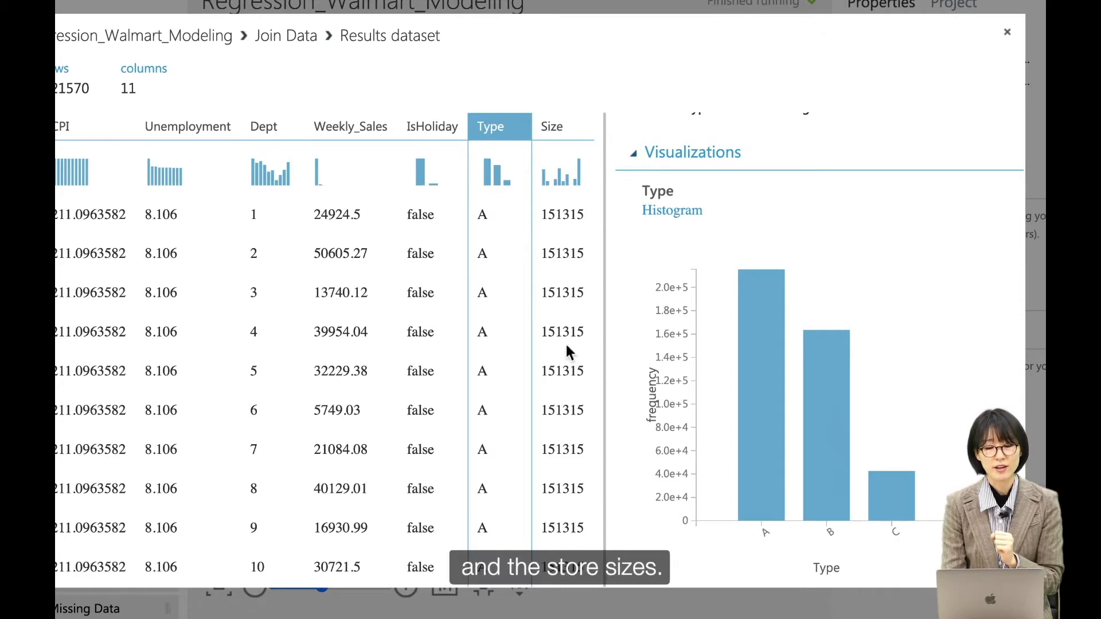
Review the Size column's mean, minimum and maximum, and close the results dataset view.
click(554, 136)
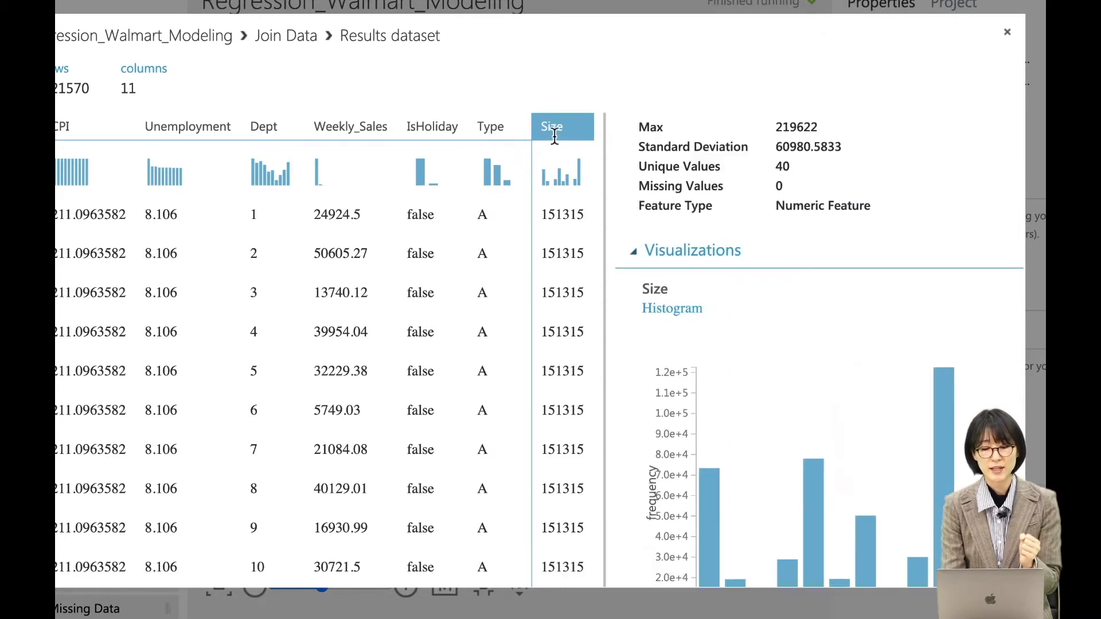
scroll(753, 253, up, 2)
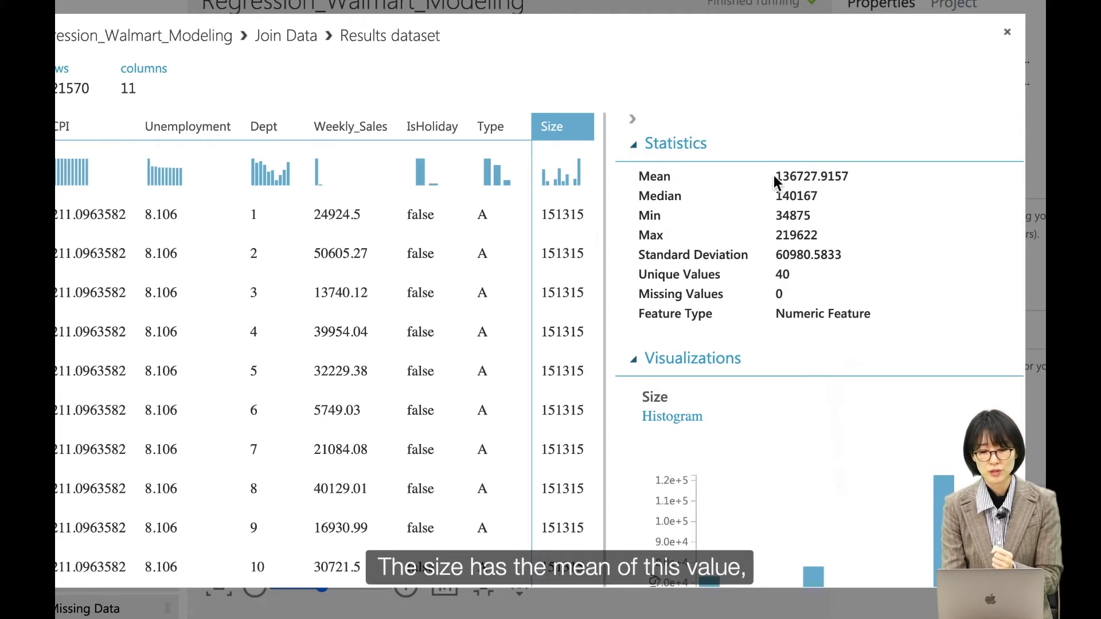
drag(774, 176, 821, 177)
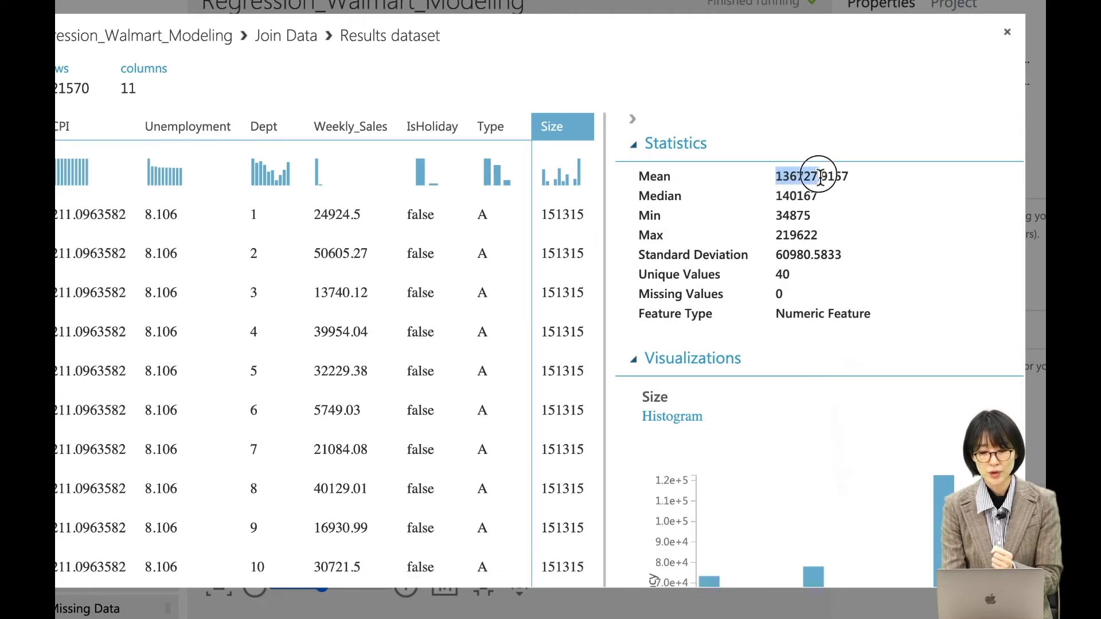
drag(776, 215, 828, 235)
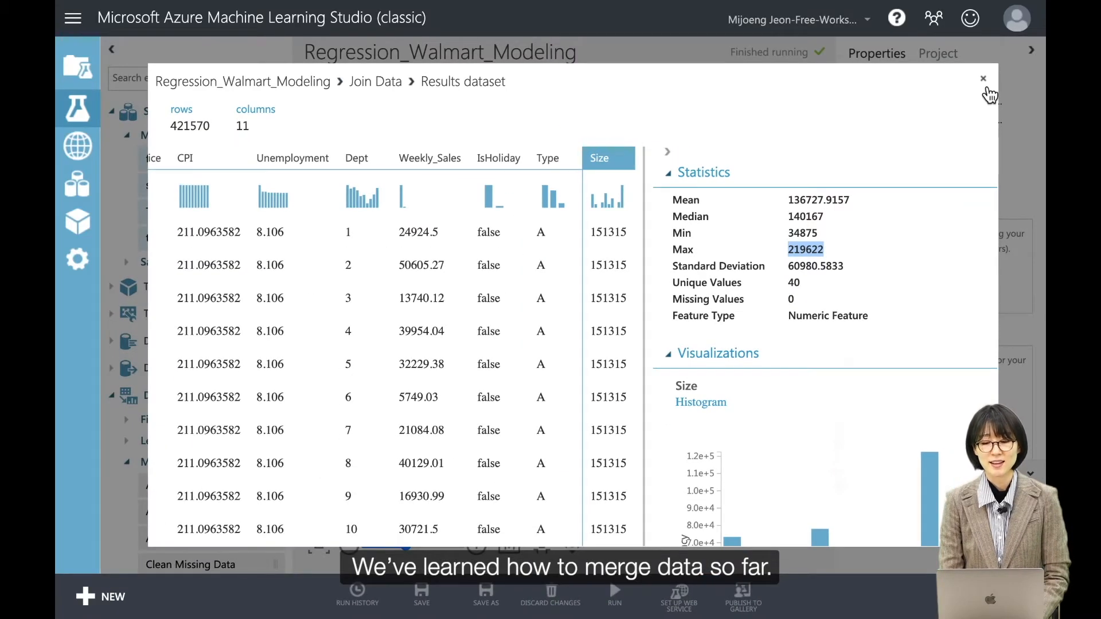
click(986, 83)
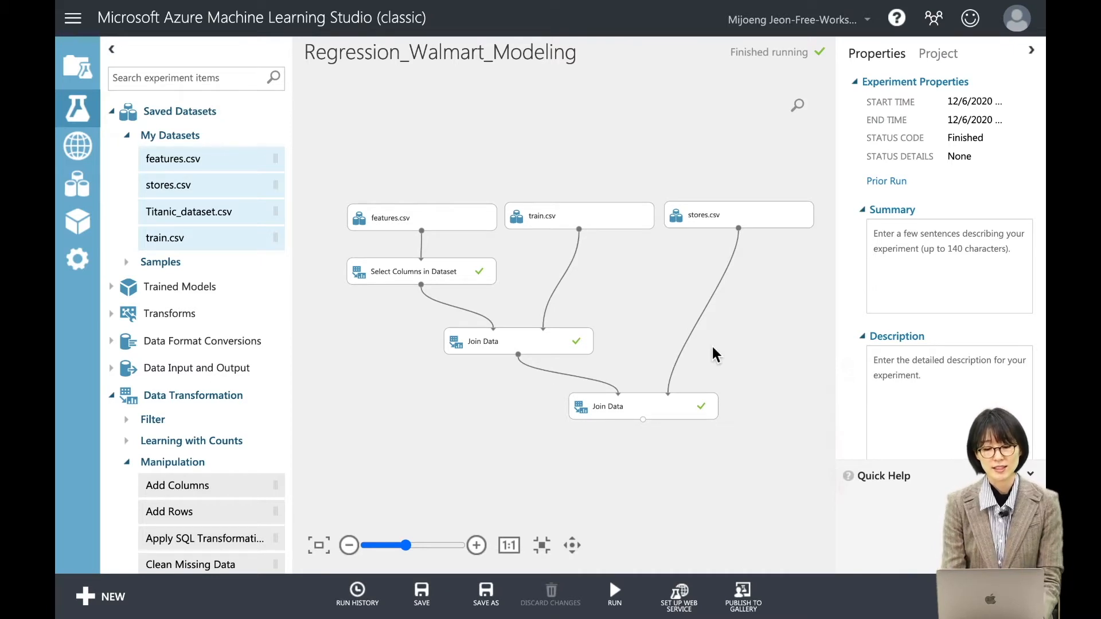
Visualize the second Join Data module's results dataset again and collapse its statistics and visualizations pane.
click(573, 547)
drag(648, 475, 631, 390)
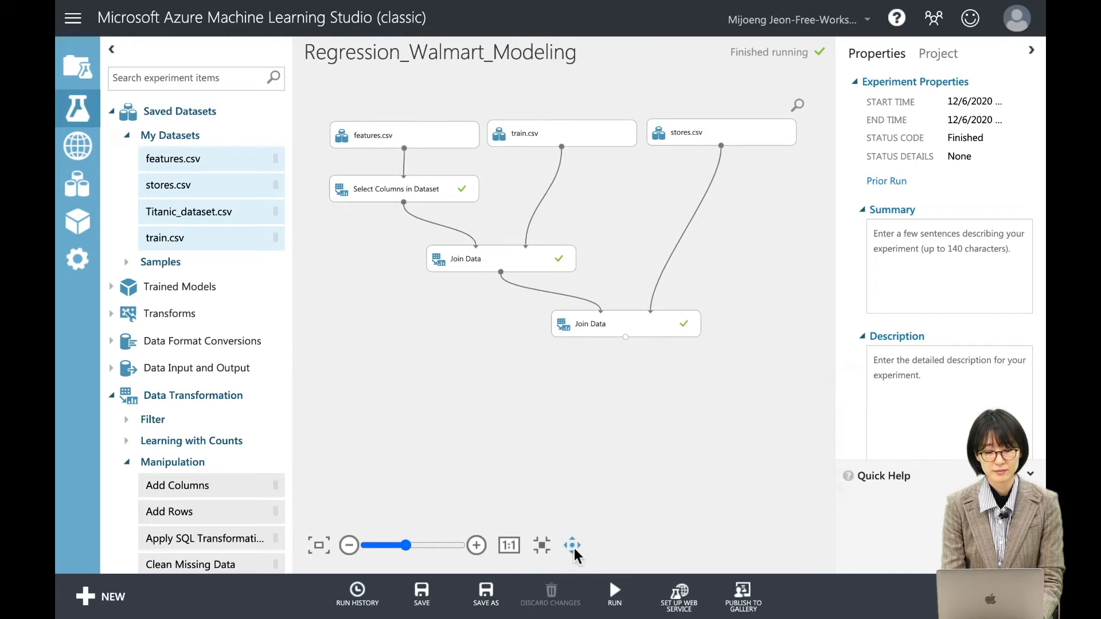
click(626, 337)
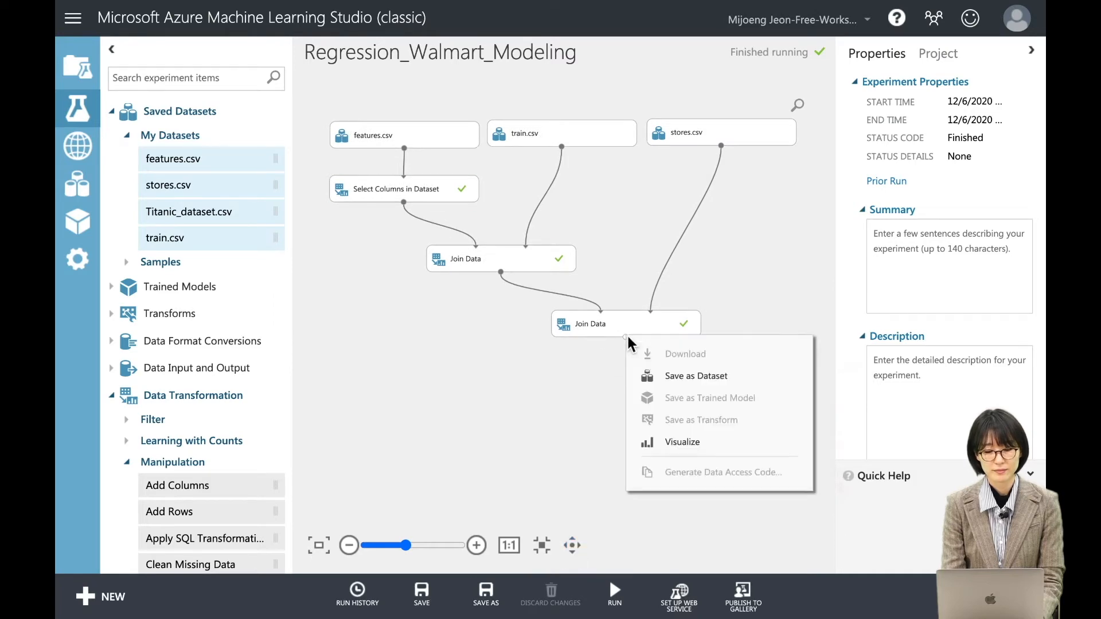
click(710, 442)
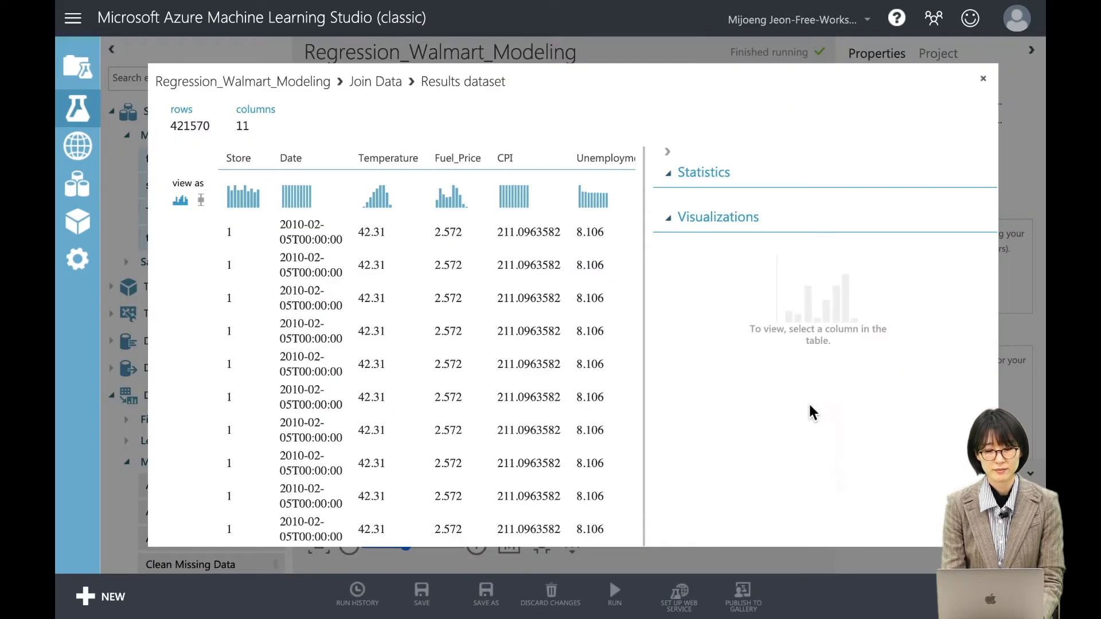
click(668, 152)
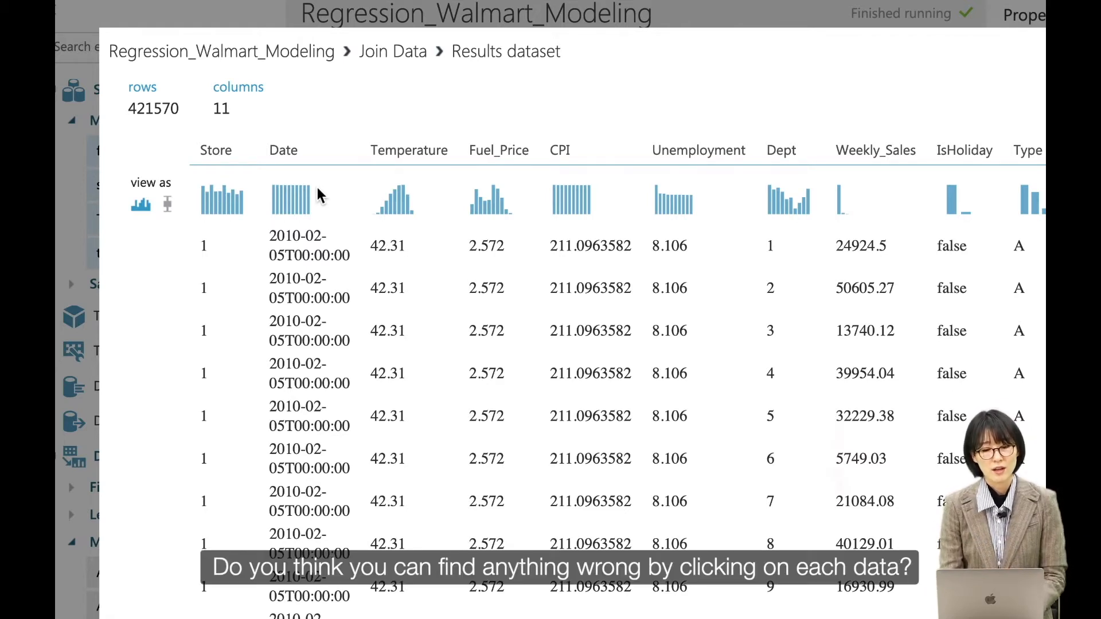
Inspect the statistics of the Store, Date, Temperature, Fuel_Price and CPI columns one after another.
click(216, 158)
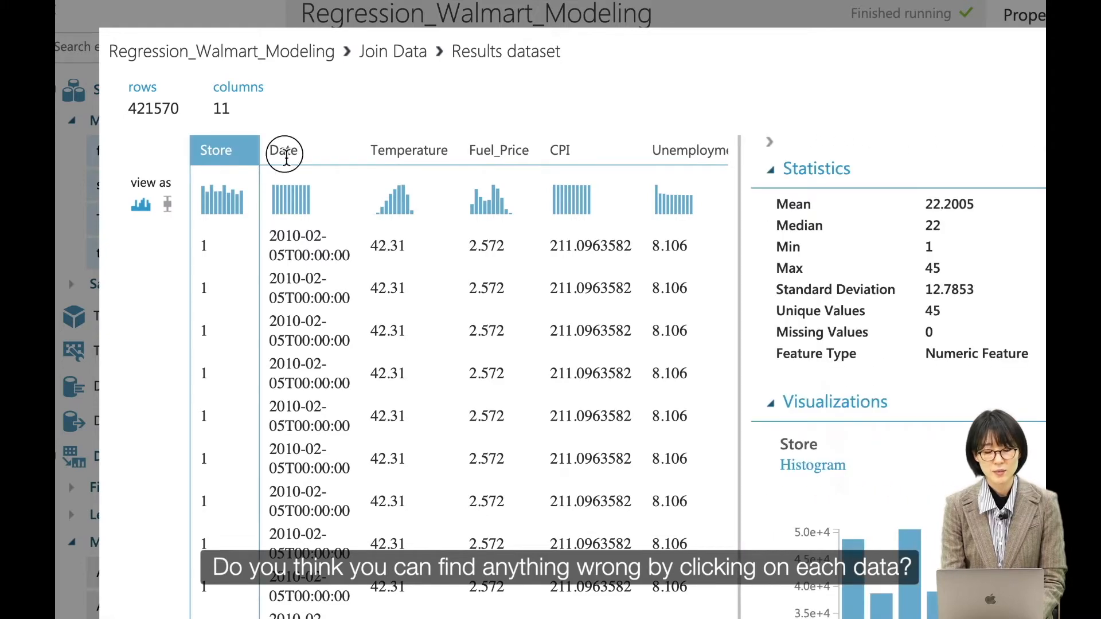
click(285, 150)
click(400, 154)
scroll(413, 154, right, 2)
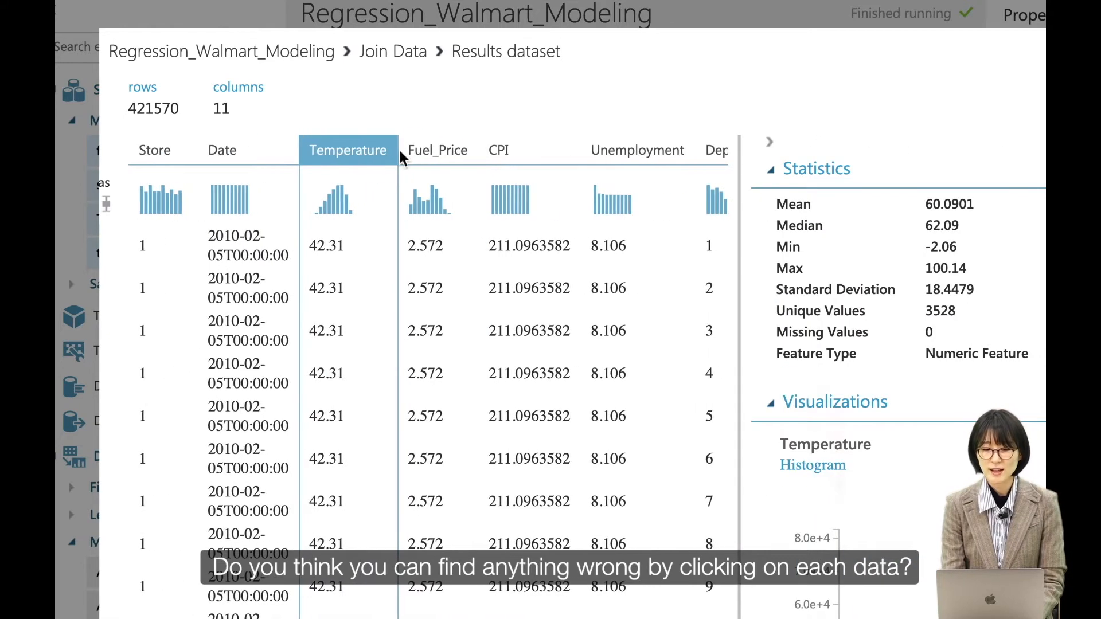
click(453, 154)
click(499, 150)
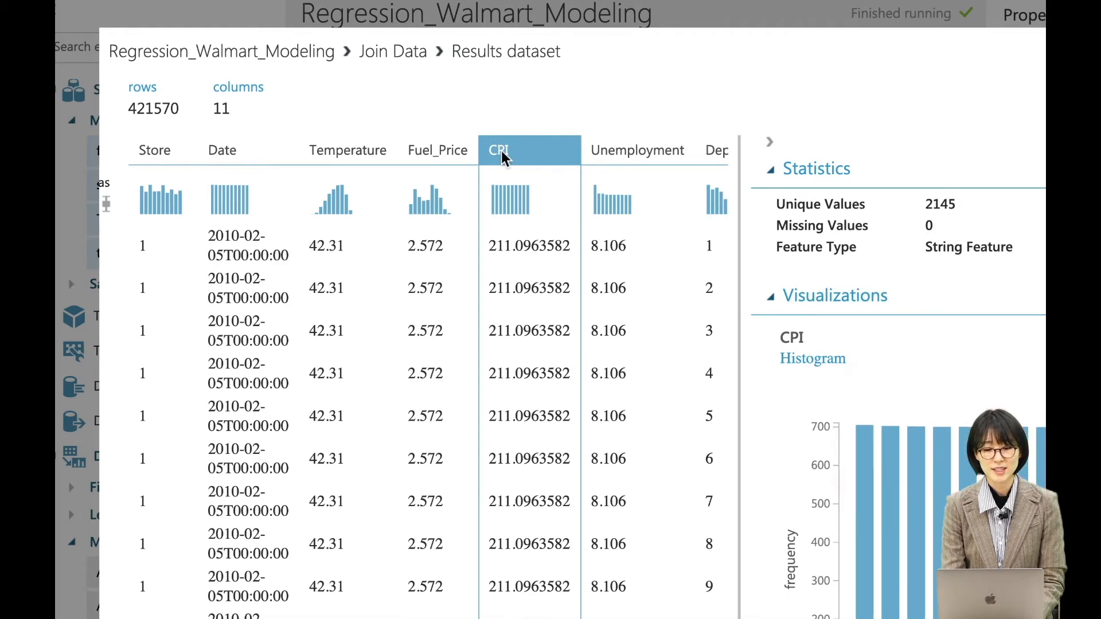
Inspect the statistics of the Unemployment, Dept, Weekly_Sales and IsHoliday columns for feature types needing modification.
scroll(502, 152, right, 2)
scroll(533, 152, right, 2)
click(526, 152)
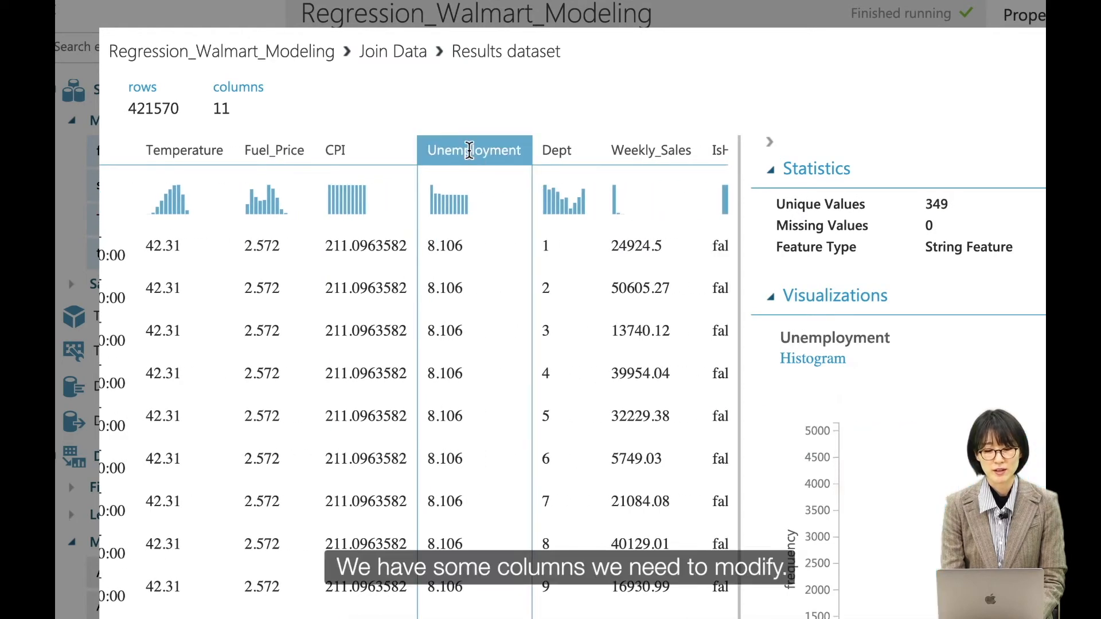
scroll(541, 157, right, 1)
click(516, 153)
click(591, 150)
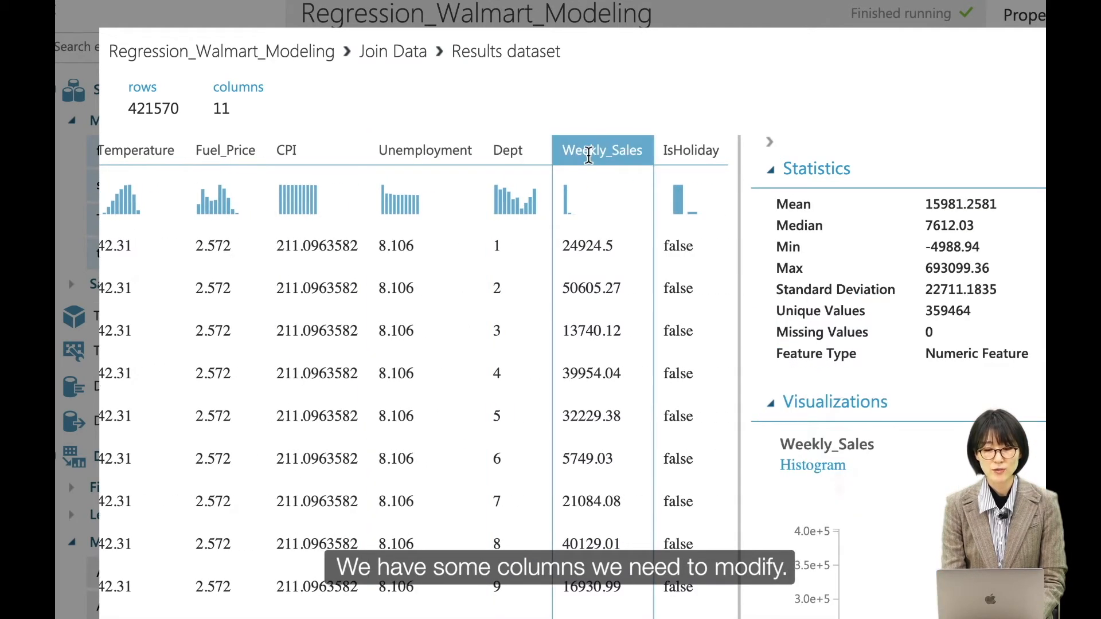
scroll(595, 152, right, 2)
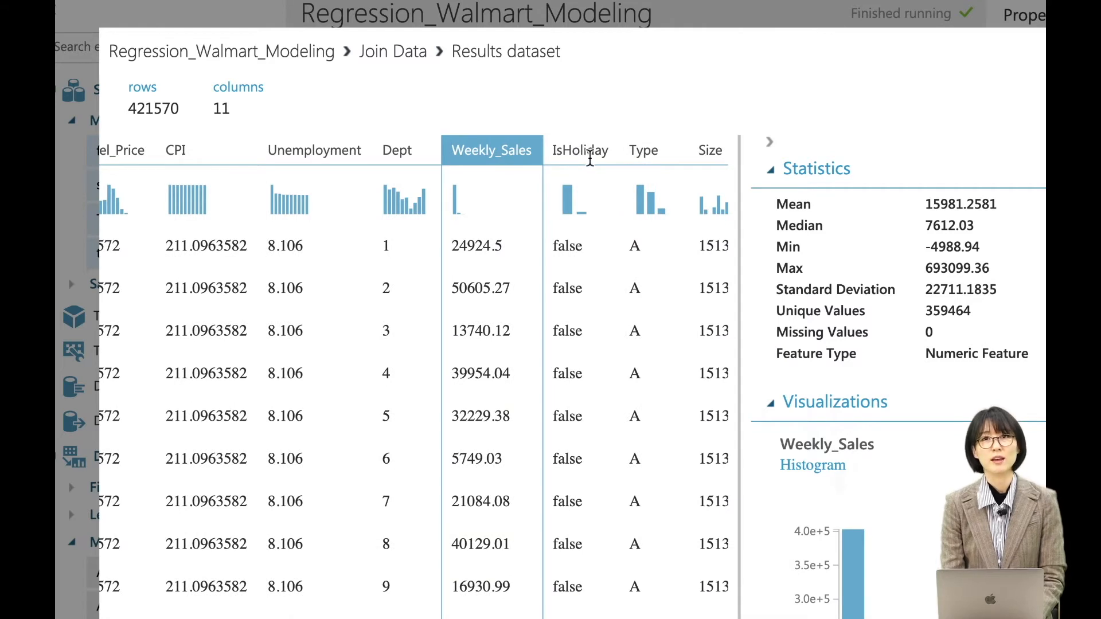
click(588, 156)
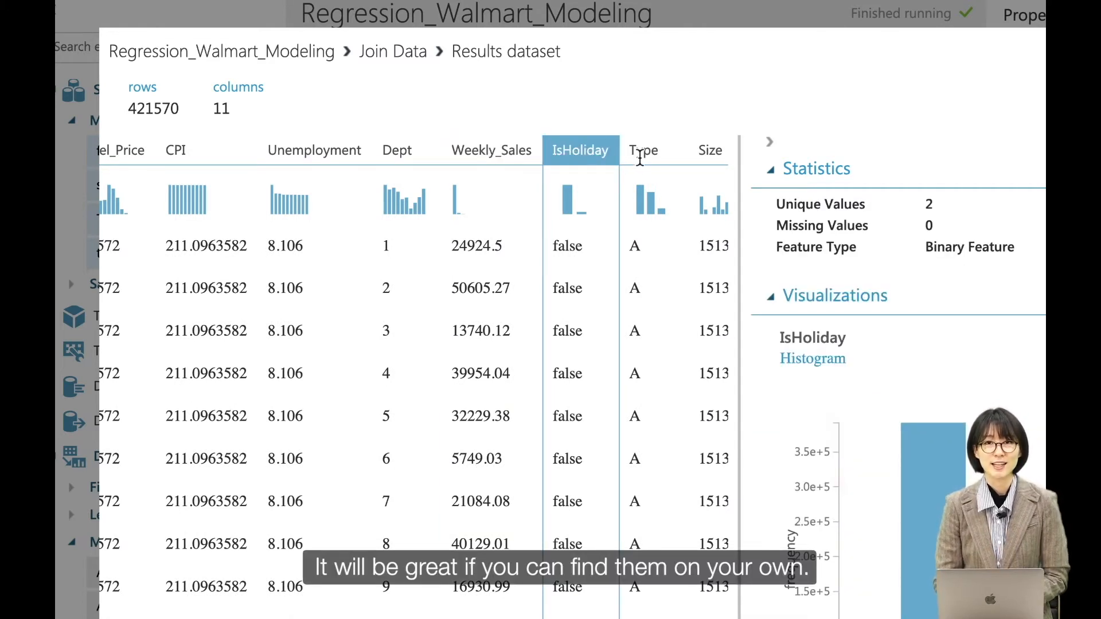
Re-examine the statistics and feature types of the Store and Dept columns.
scroll(500, 180, left, 8)
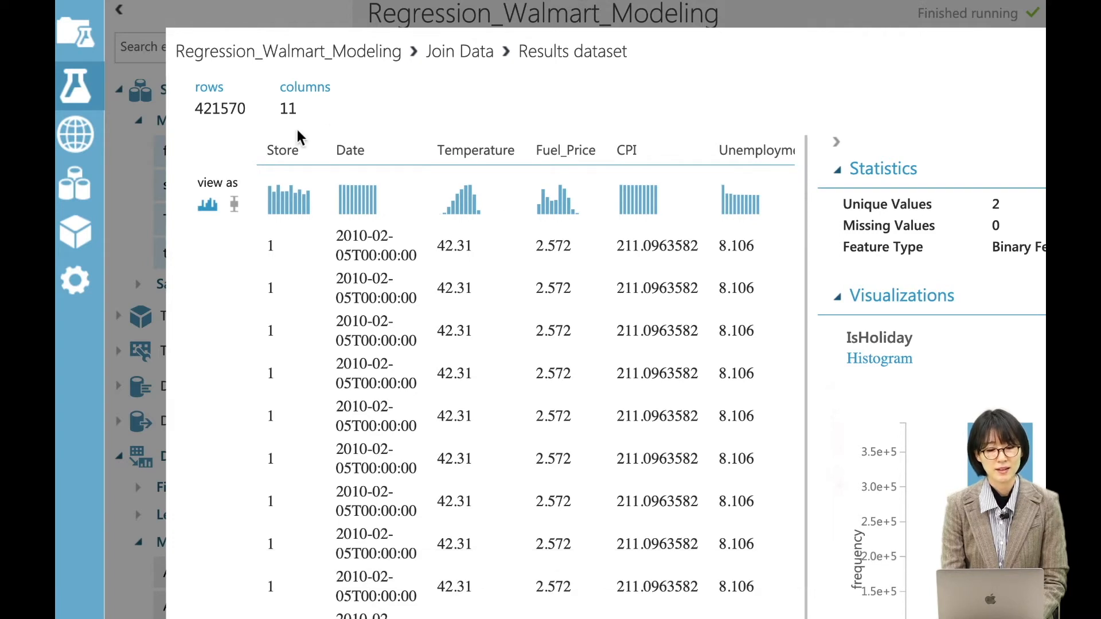
click(272, 156)
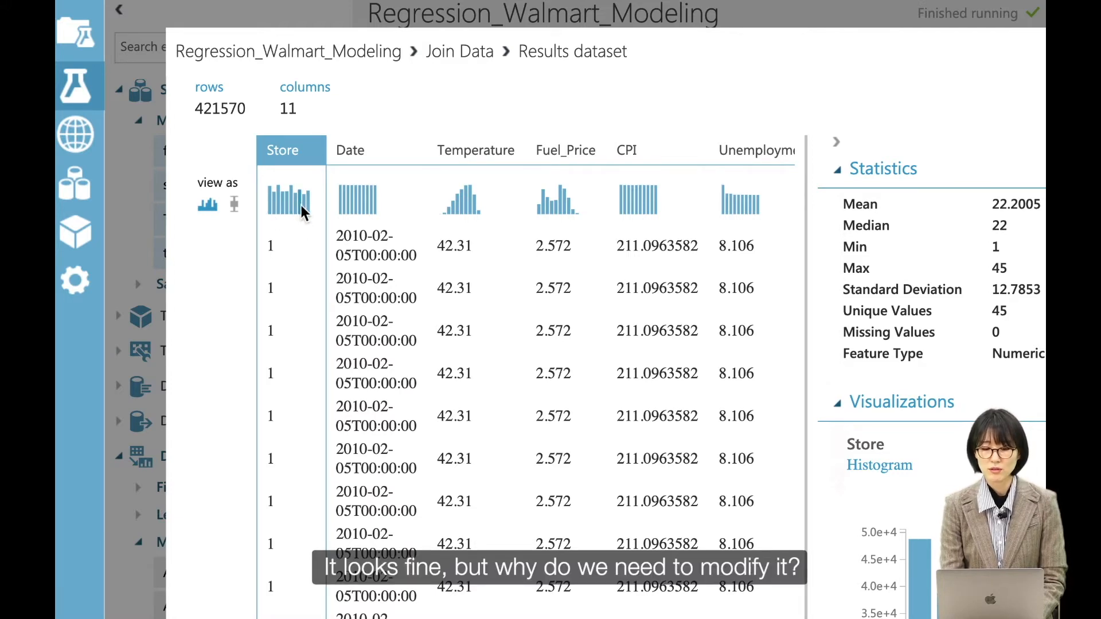
scroll(301, 204, right, 2)
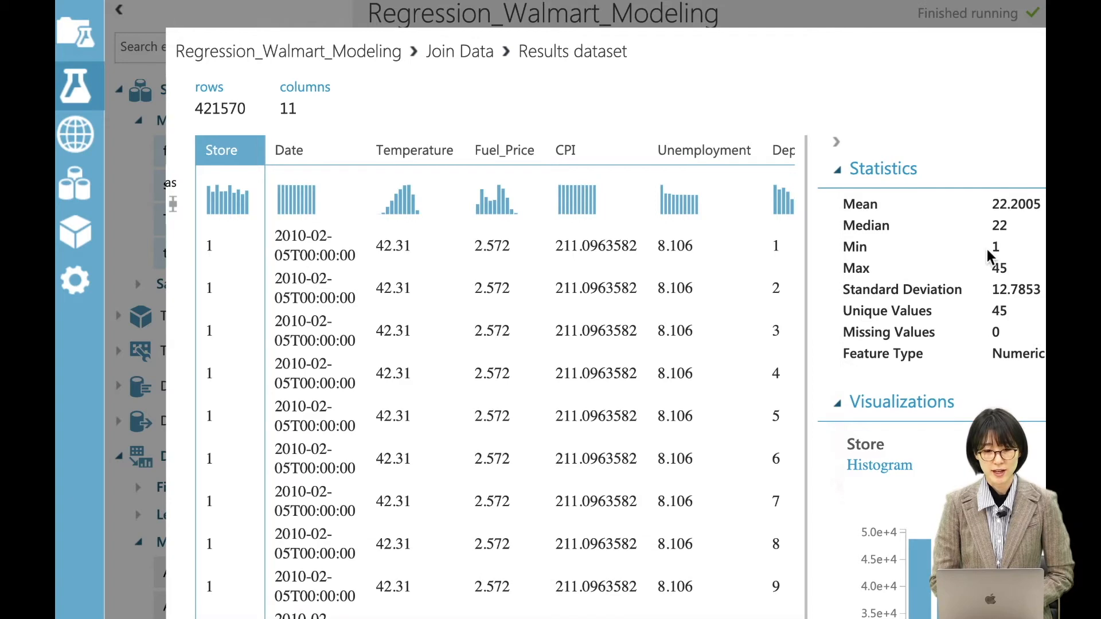
scroll(668, 244, right, 5)
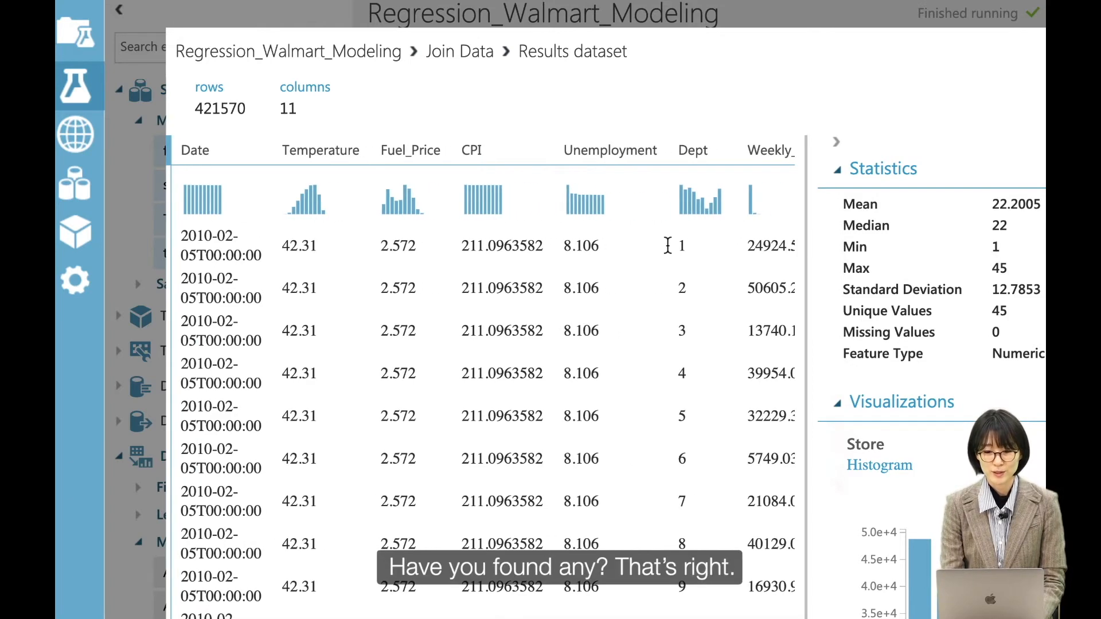
scroll(660, 245, right, 3)
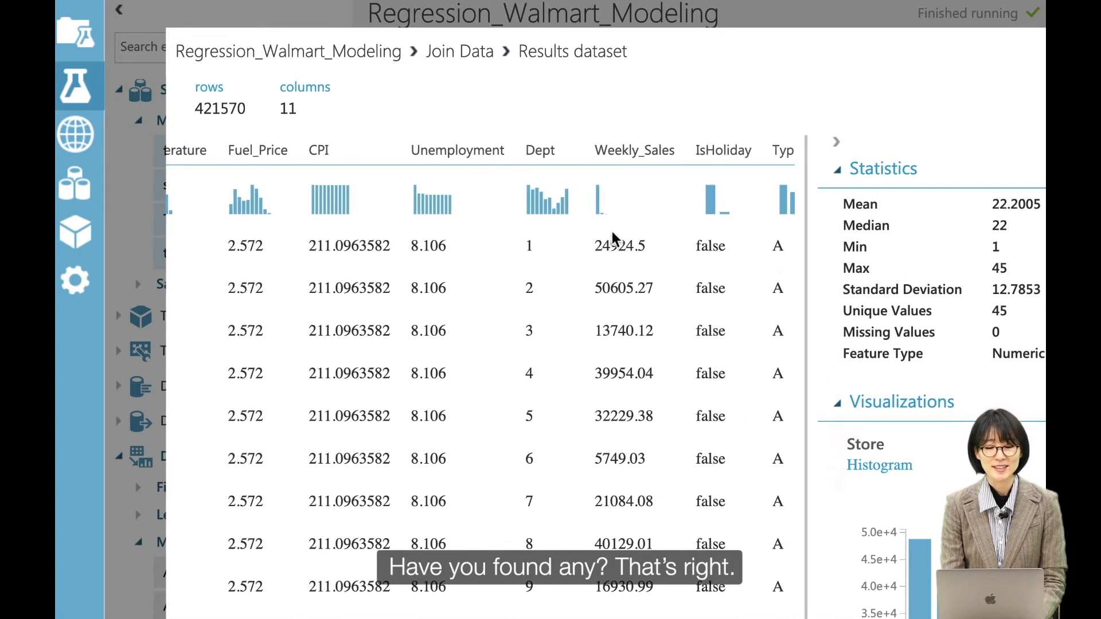
click(538, 151)
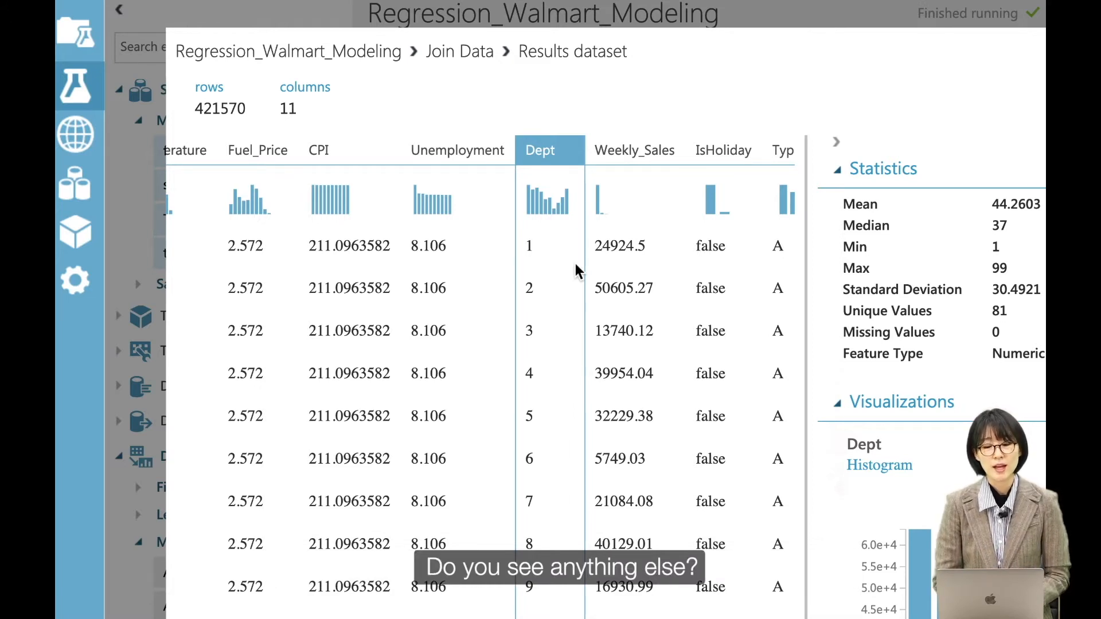
Look across the remaining columns for other ones needing modification, and close the results dataset view.
scroll(576, 264, right, 5)
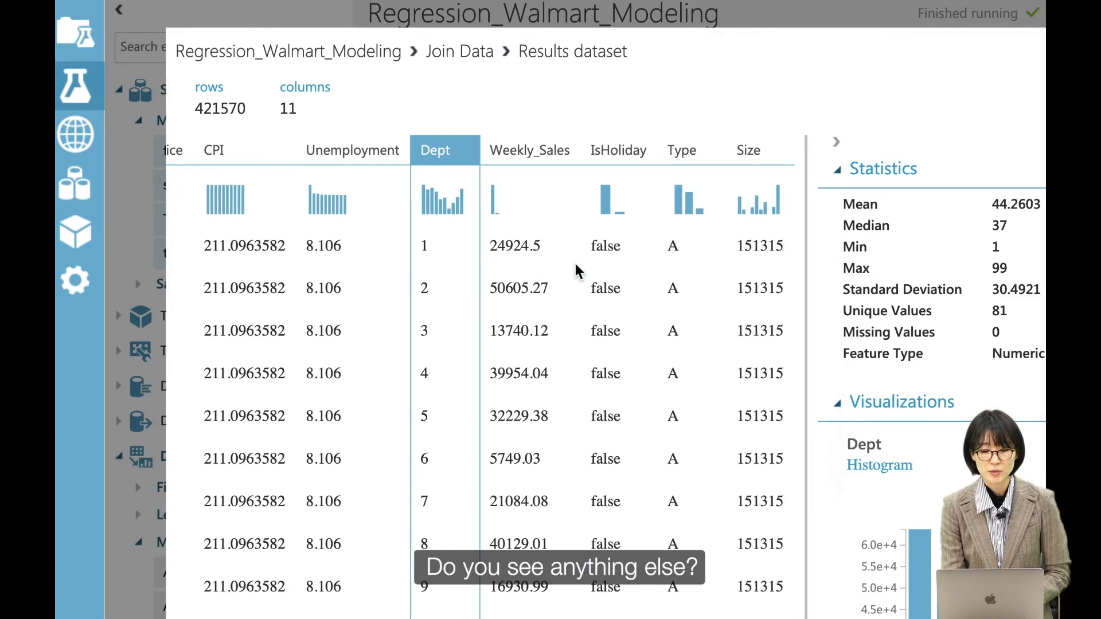
scroll(576, 266, left, 5)
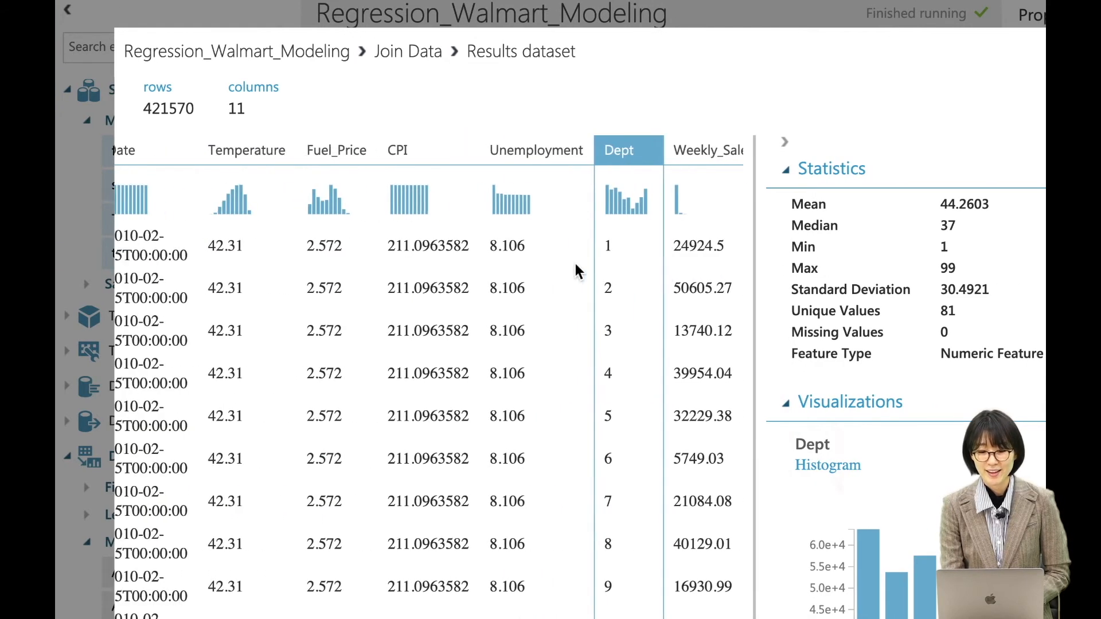
scroll(576, 267, right, 3)
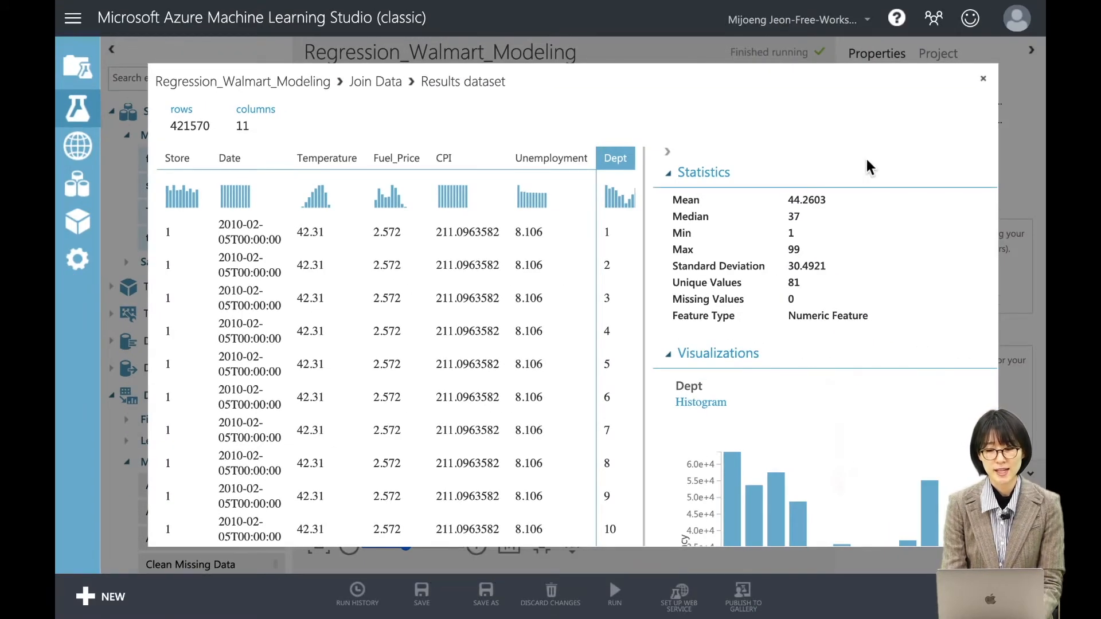
click(983, 79)
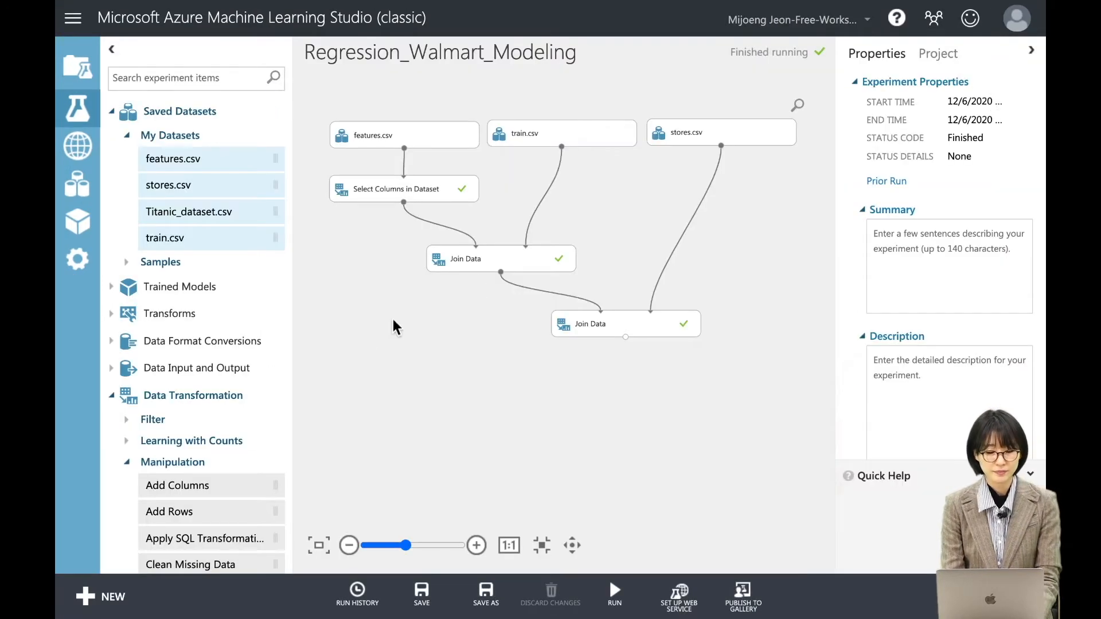
Add an Edit Metadata module below the second Join Data module and connect the join output to its input.
scroll(200, 462, down, 5)
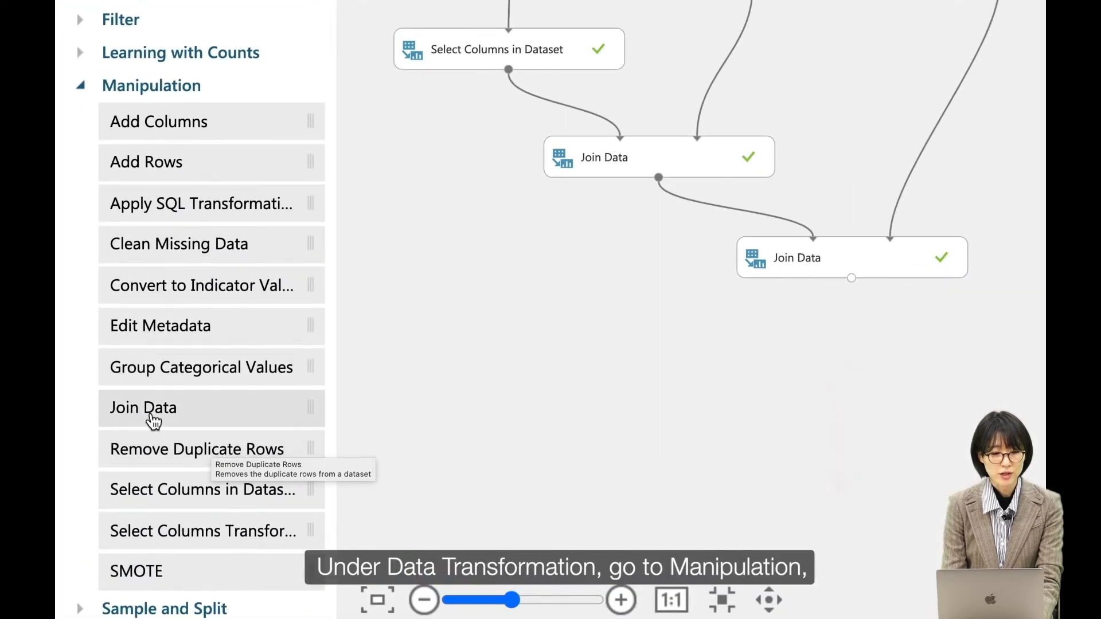
scroll(218, 112, up, 1)
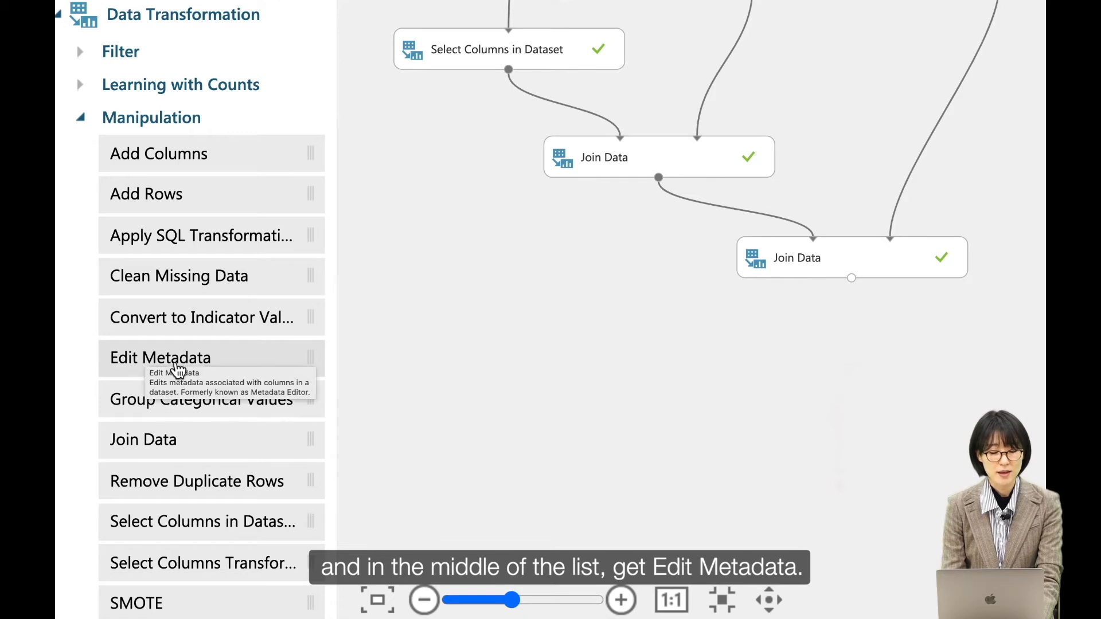
drag(169, 369, 857, 345)
click(886, 349)
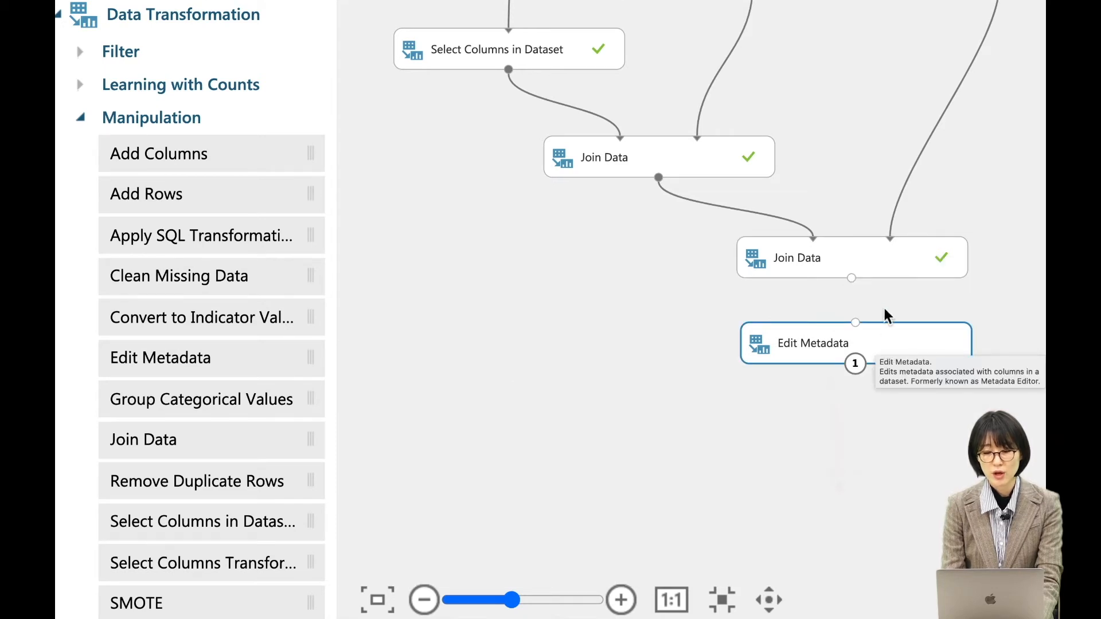
mouse_move(852, 280)
mouse_down()
mouse_move(867, 332)
mouse_move(855, 324)
mouse_up()
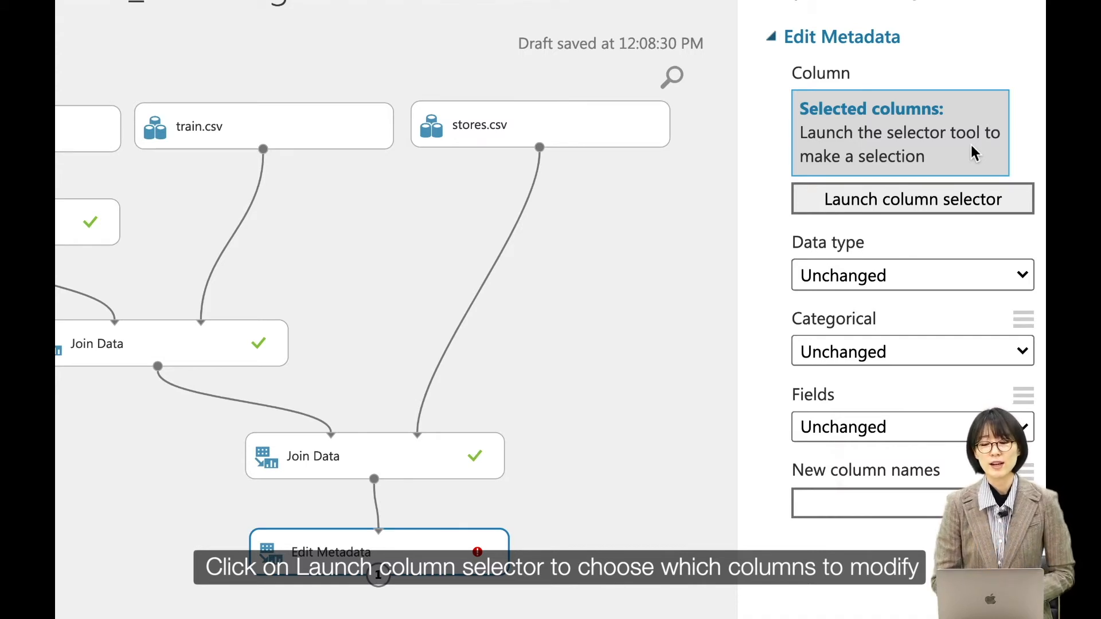
Choose Store and Dept as the columns for the Edit Metadata module and confirm the selection.
click(893, 211)
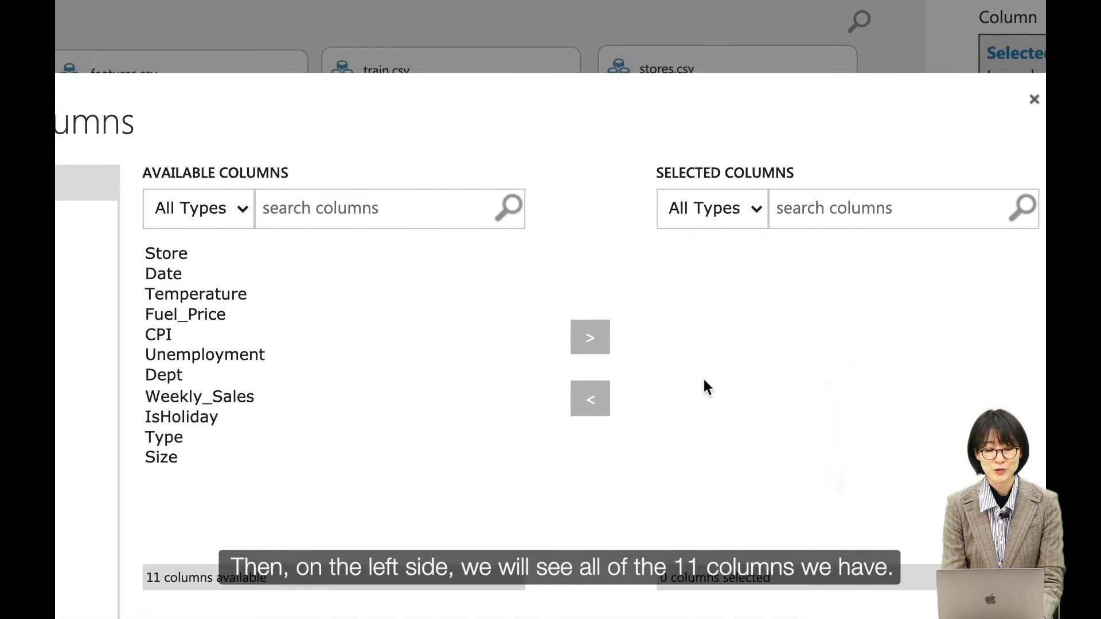
scroll(704, 380, down, 1)
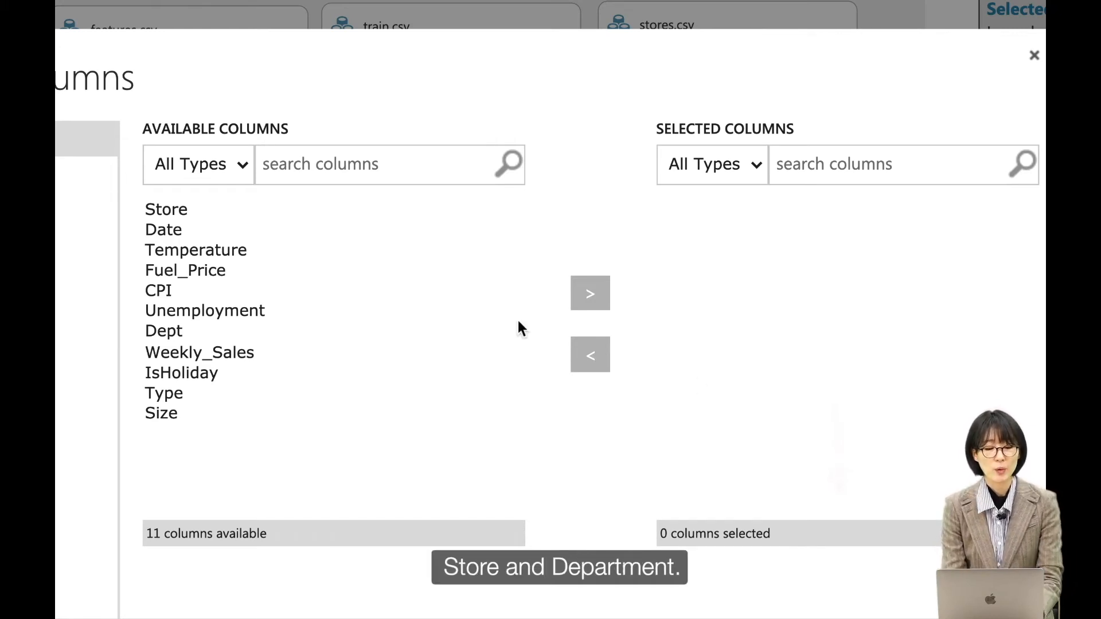
click(252, 207)
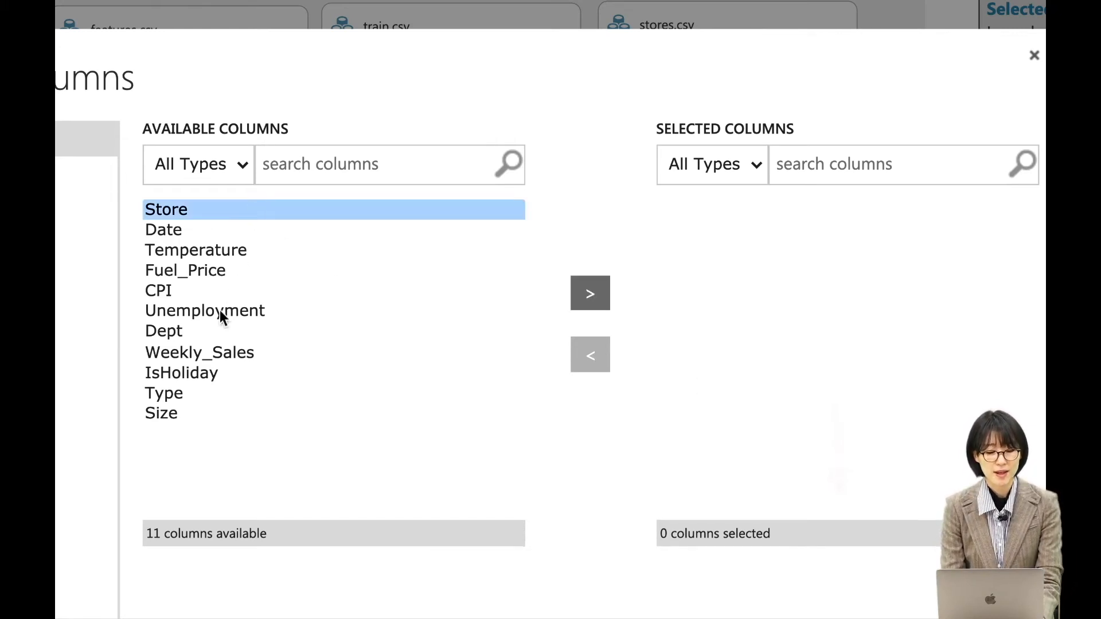
ctrl+click(208, 327)
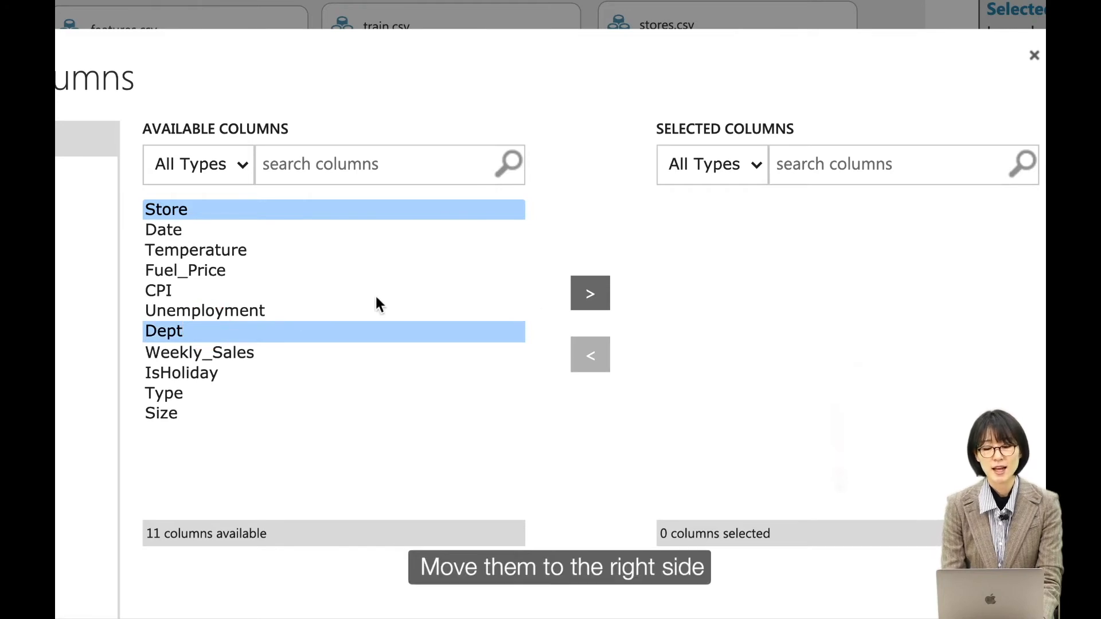
click(588, 307)
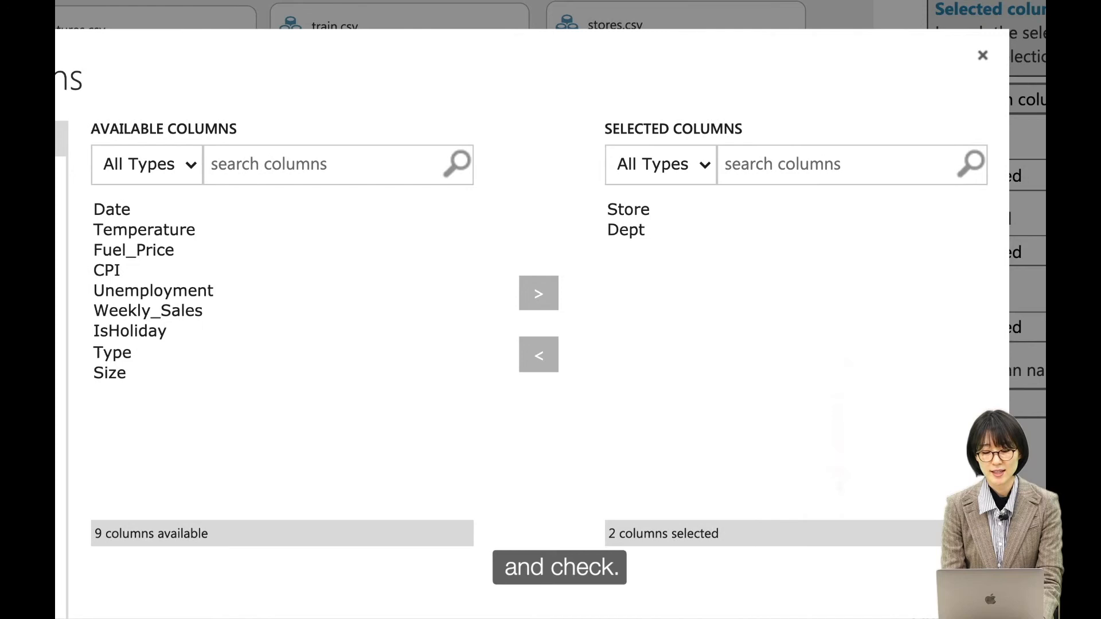
key(Return)
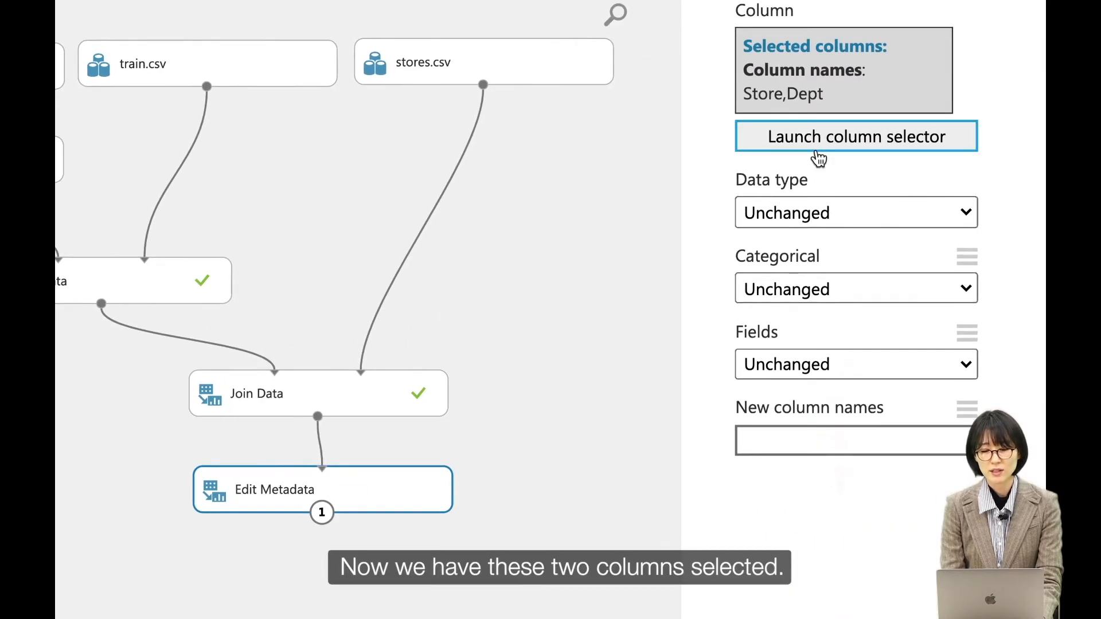
Set the Categorical option for the Store and Dept columns to Make categorical.
drag(790, 94, 747, 102)
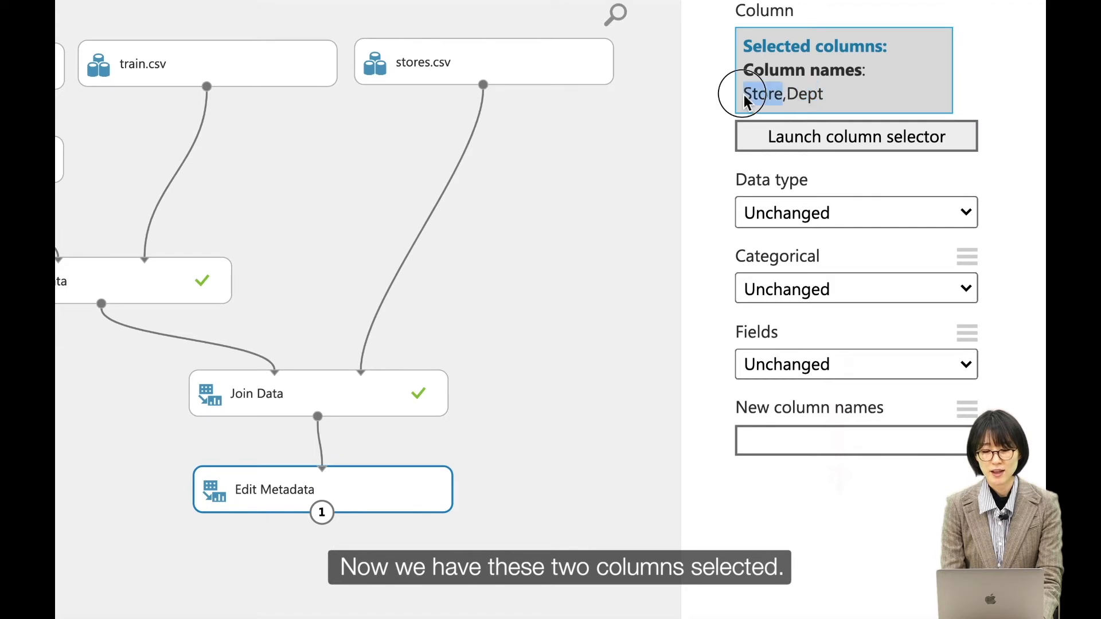
click(801, 93)
drag(741, 183, 810, 179)
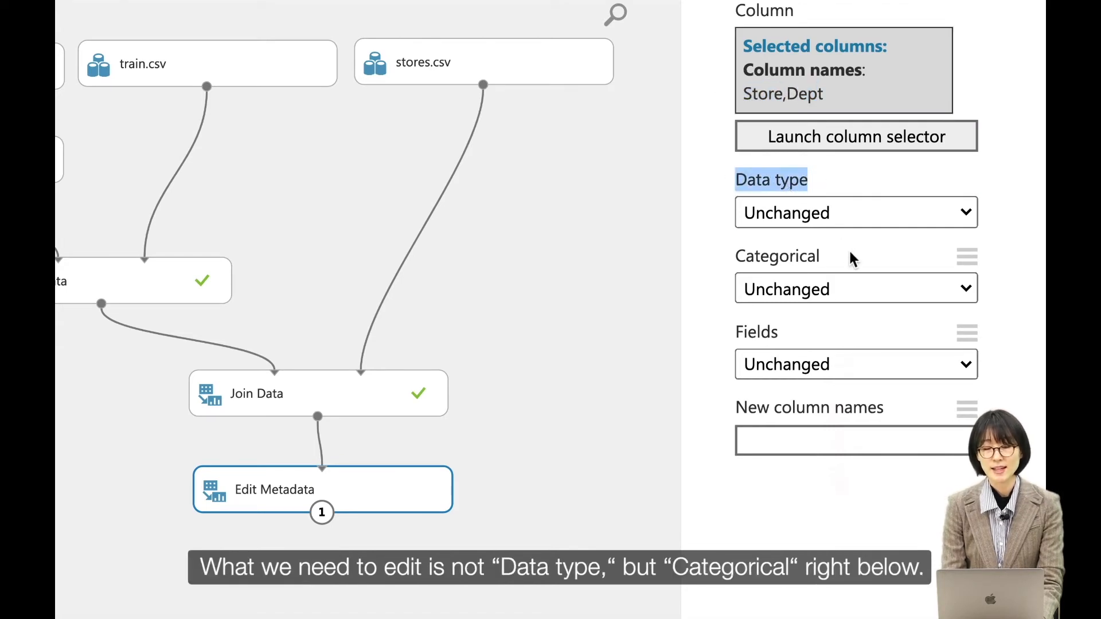
double_click(771, 262)
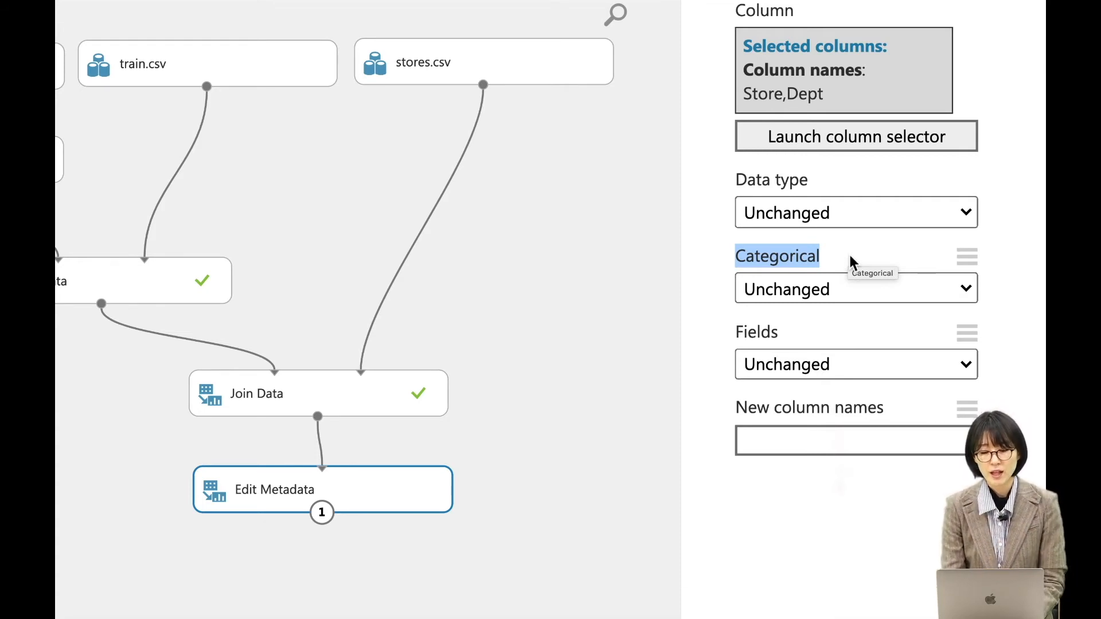
click(778, 293)
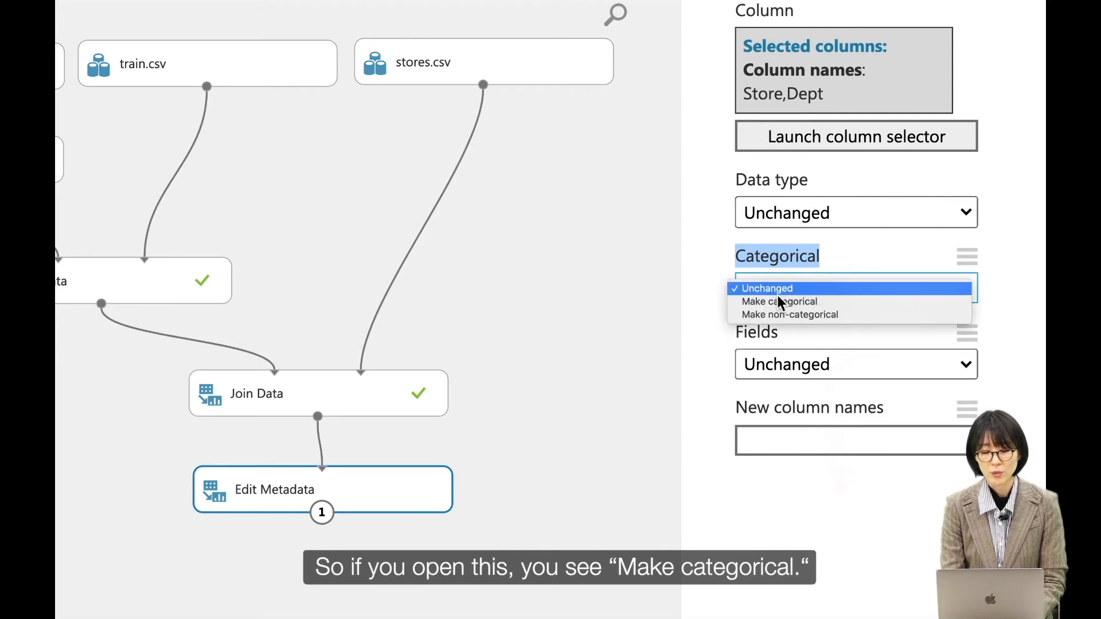
click(816, 310)
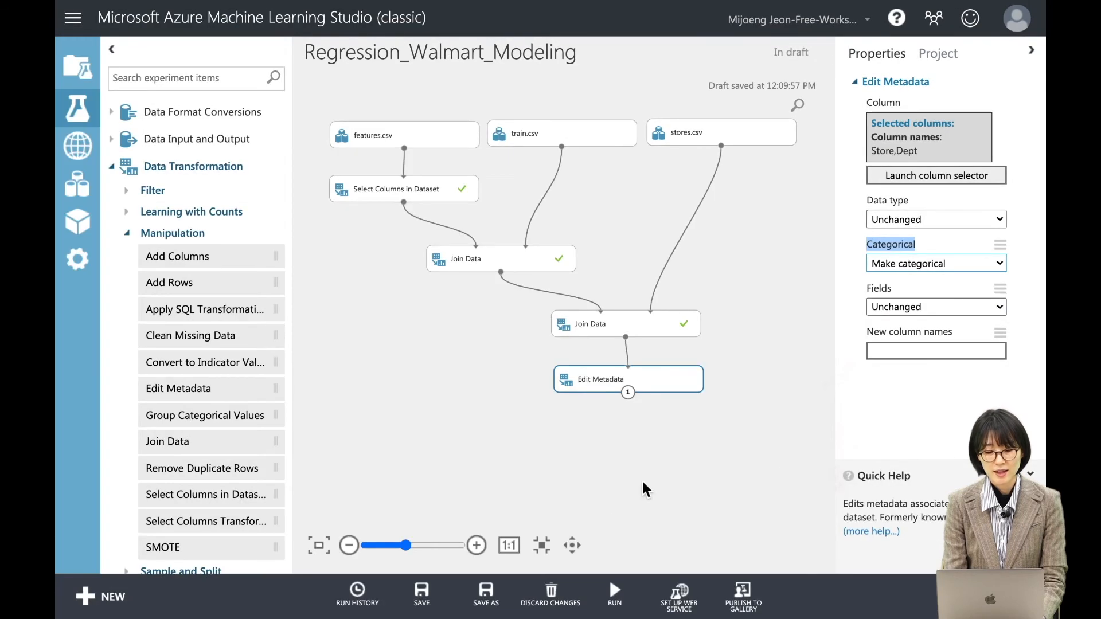
Run only the selected Edit Metadata module.
mouse_move(627, 600)
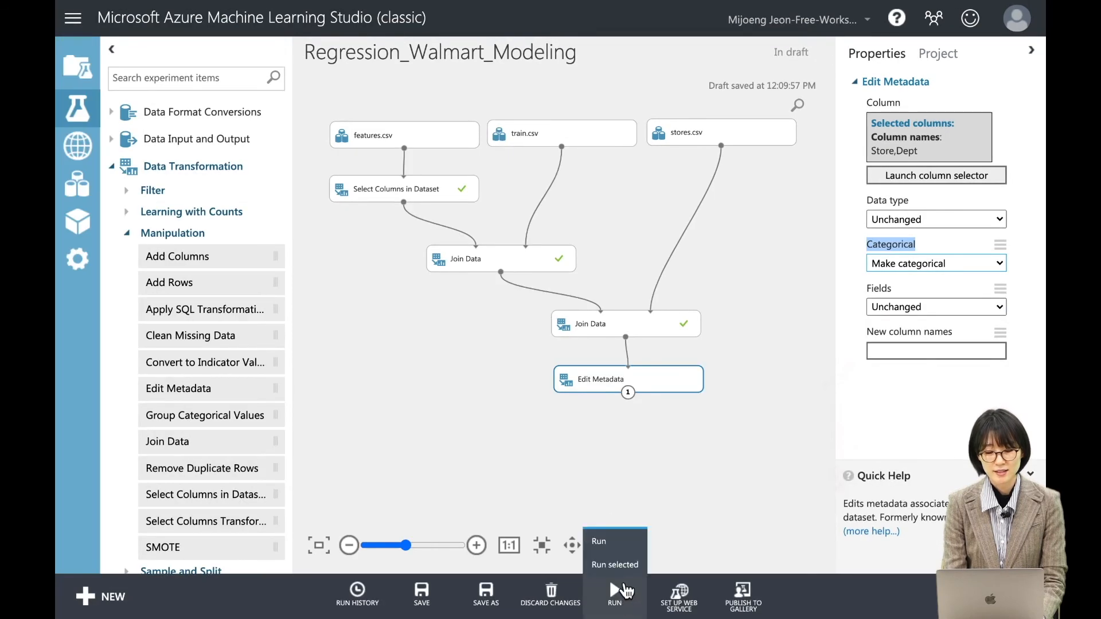
right_click(657, 380)
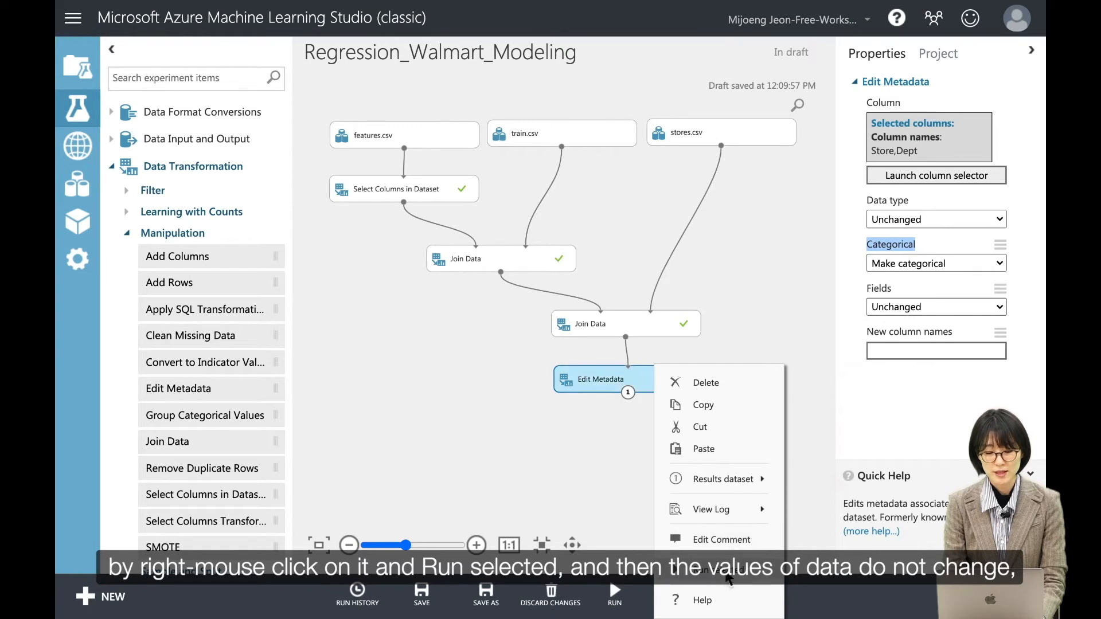
click(722, 579)
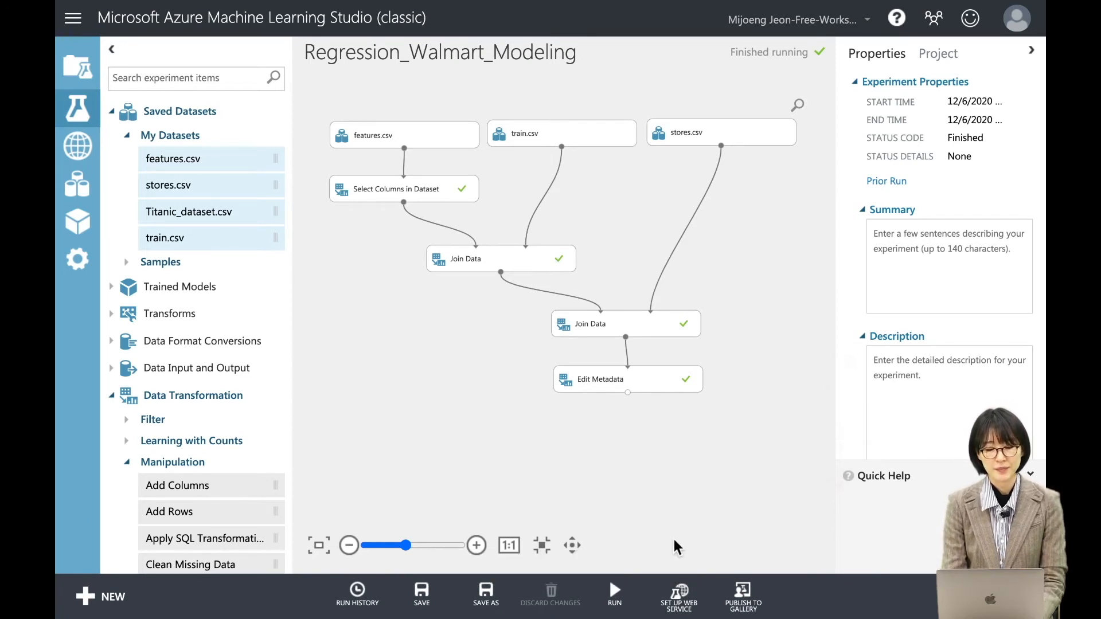
Visualize the Edit Metadata results dataset and check the feature types of the Store and Dept columns.
click(628, 393)
click(684, 501)
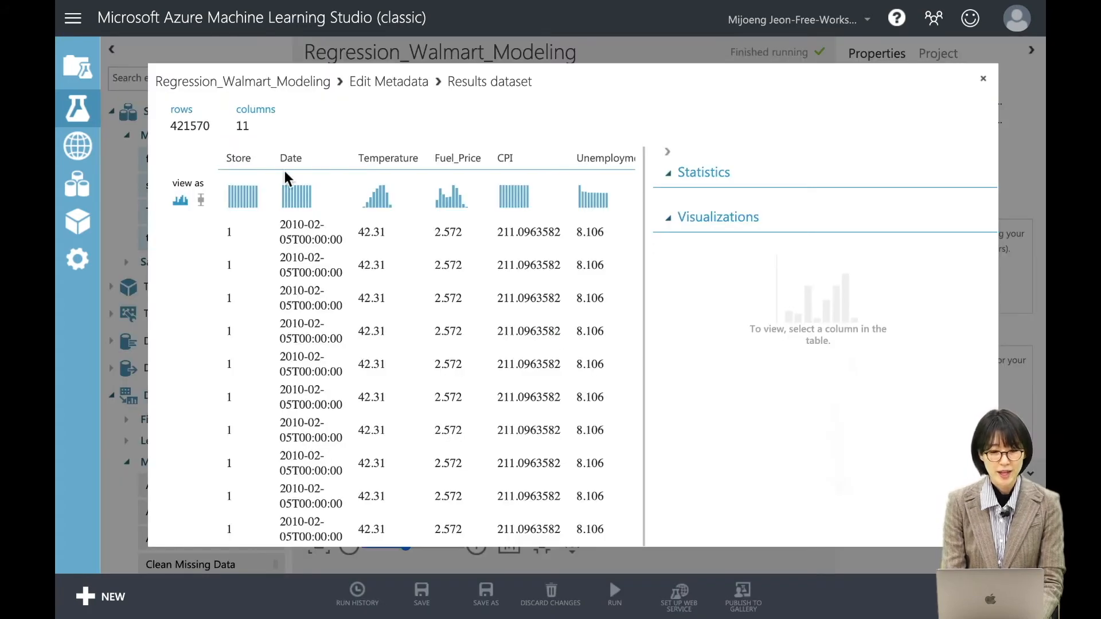
click(238, 163)
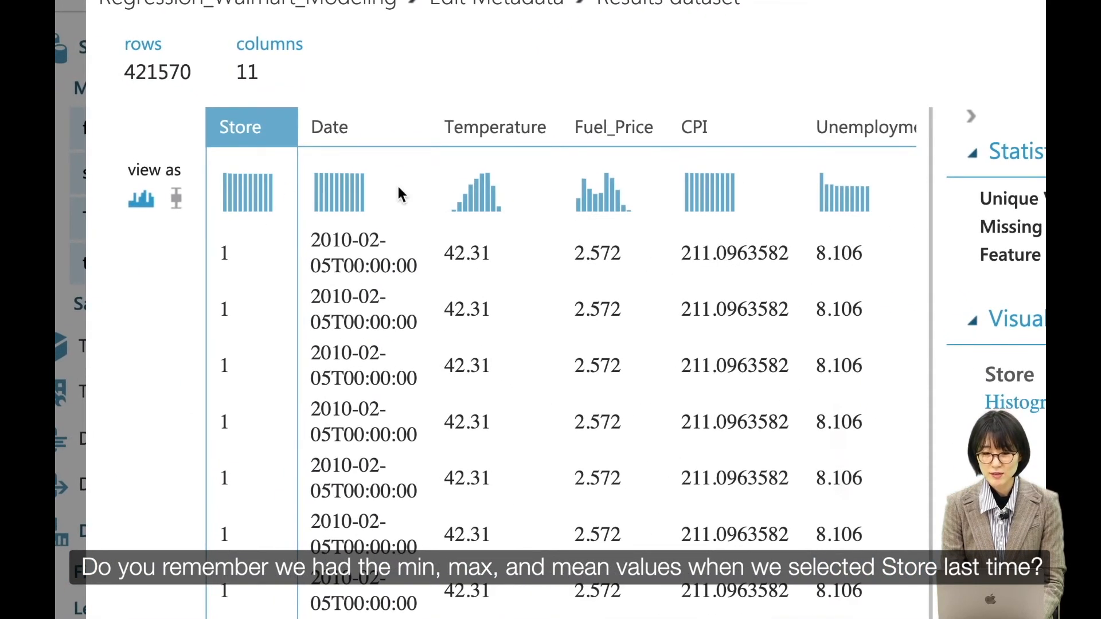
scroll(486, 174, right, 2)
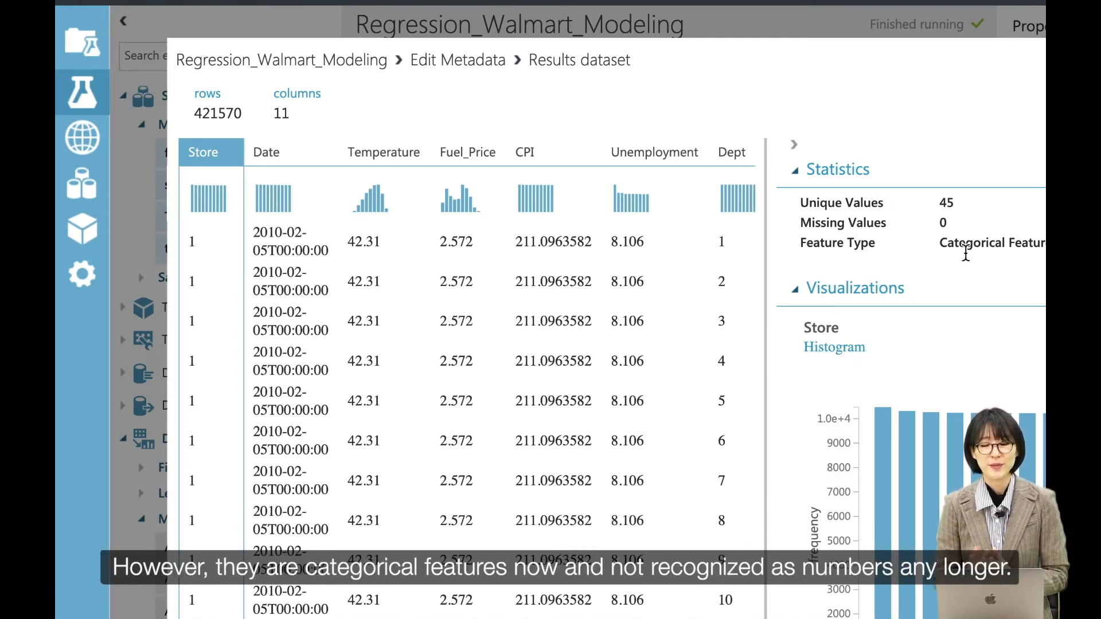
double_click(956, 244)
double_click(974, 244)
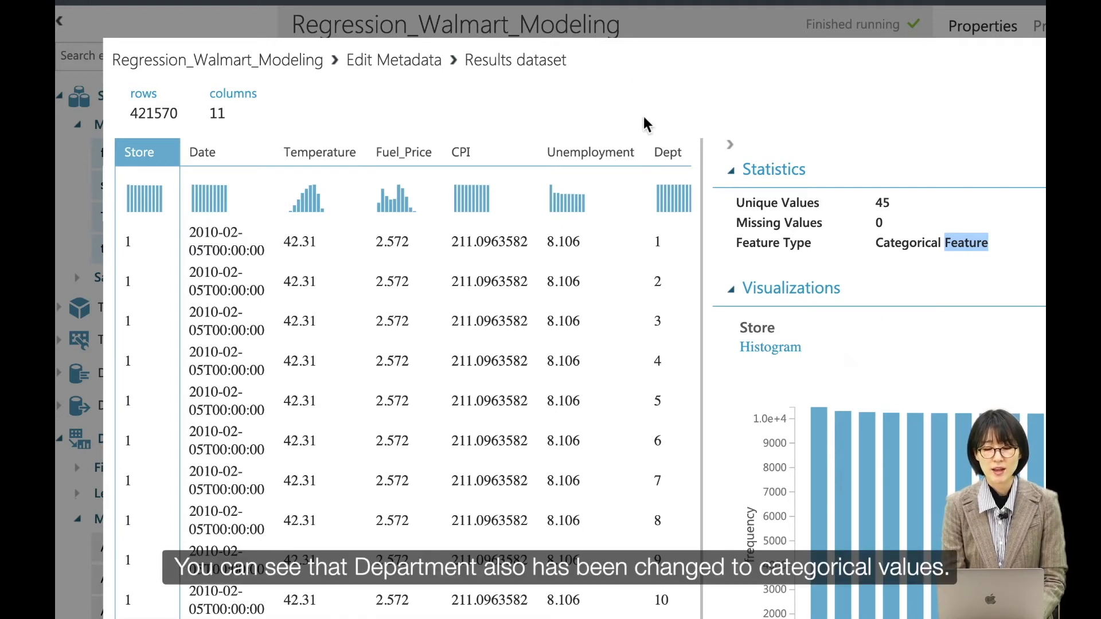
click(657, 151)
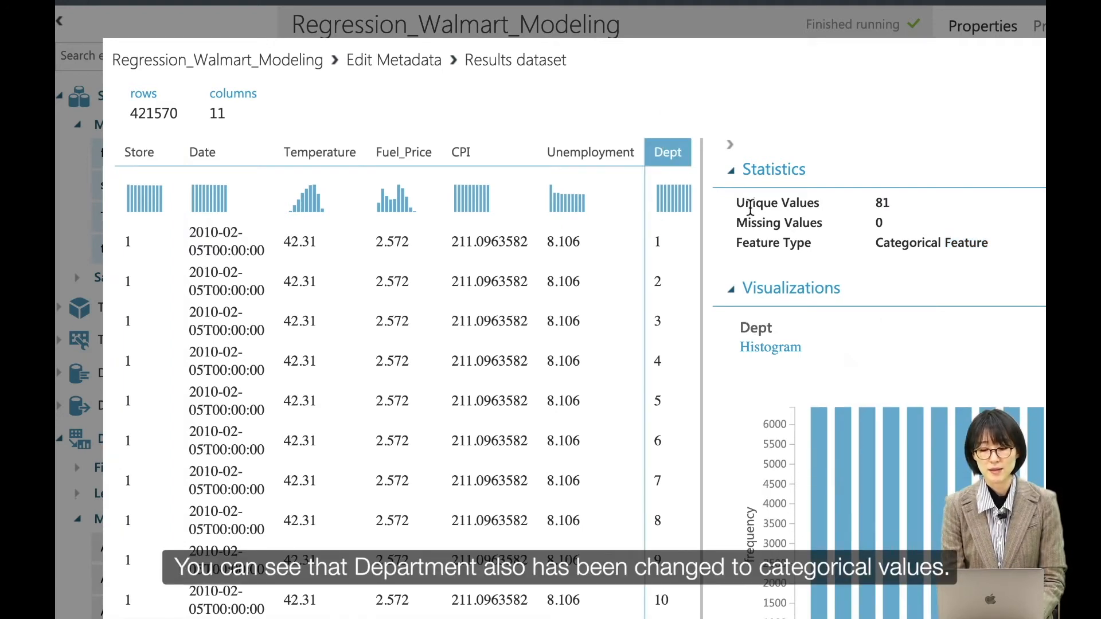
click(910, 245)
double_click(912, 246)
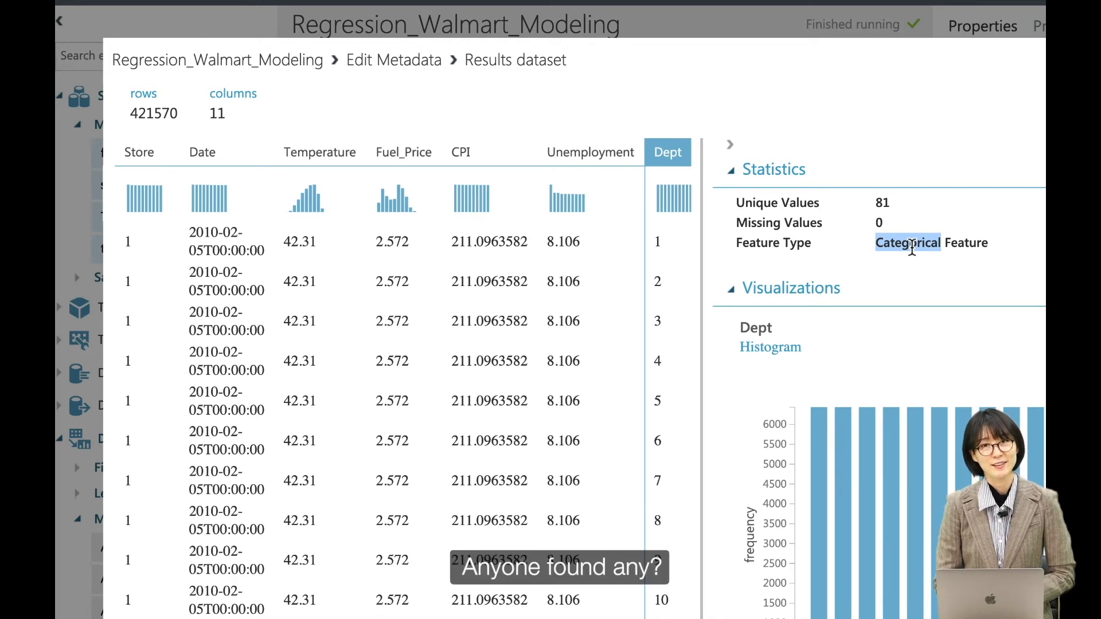
Examine the values and feature types of the CPI and Unemployment columns in the results dataset.
click(487, 167)
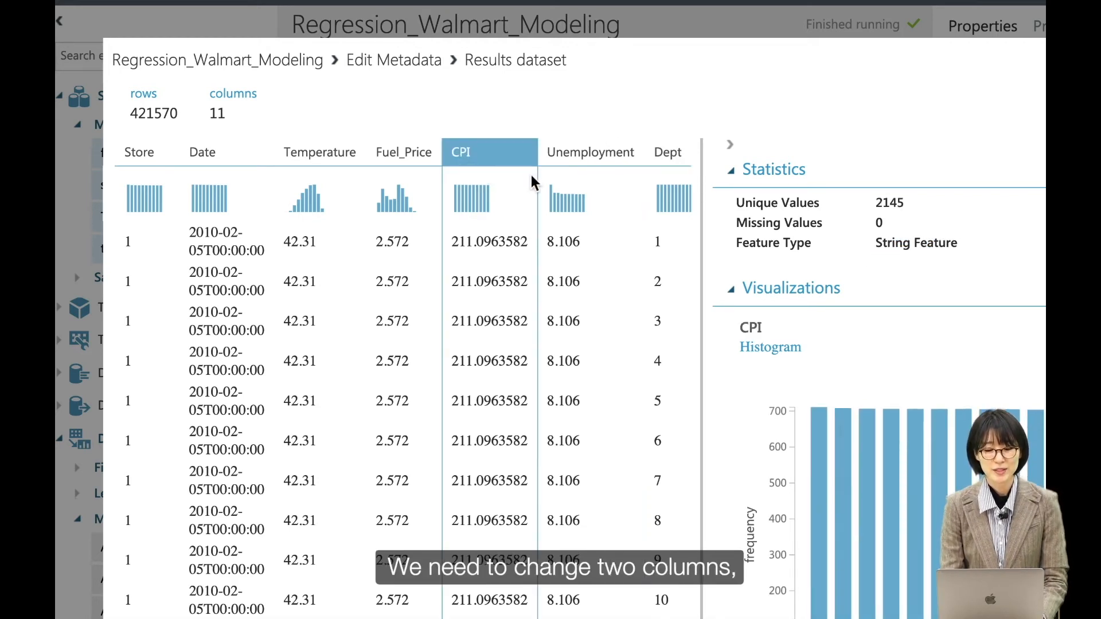
scroll(531, 178, right, 2)
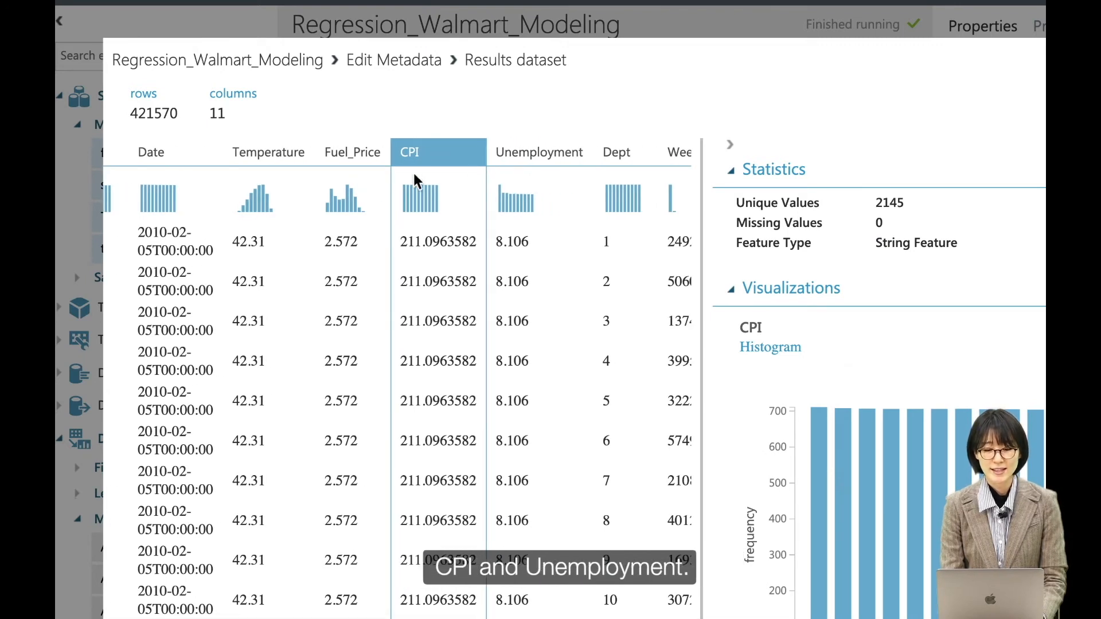
click(513, 153)
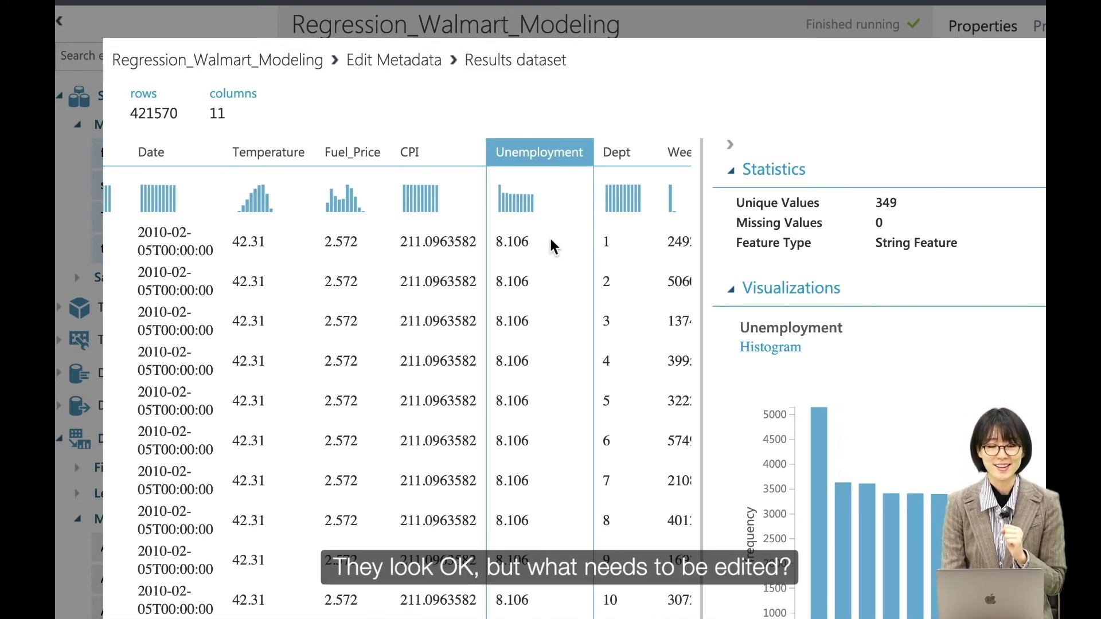
click(427, 253)
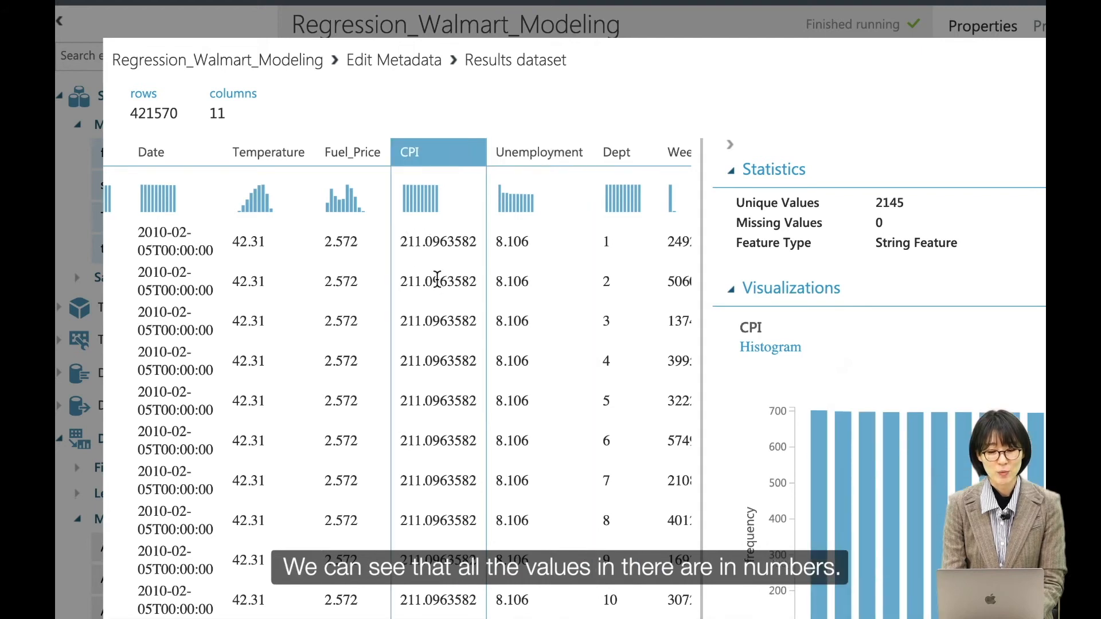
click(506, 252)
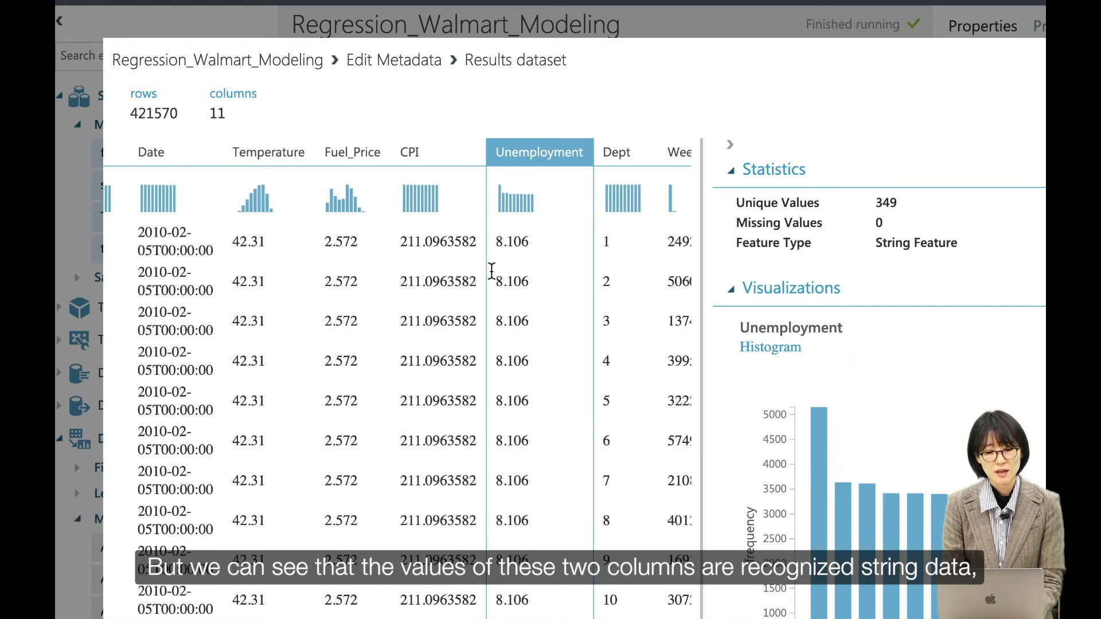
click(451, 253)
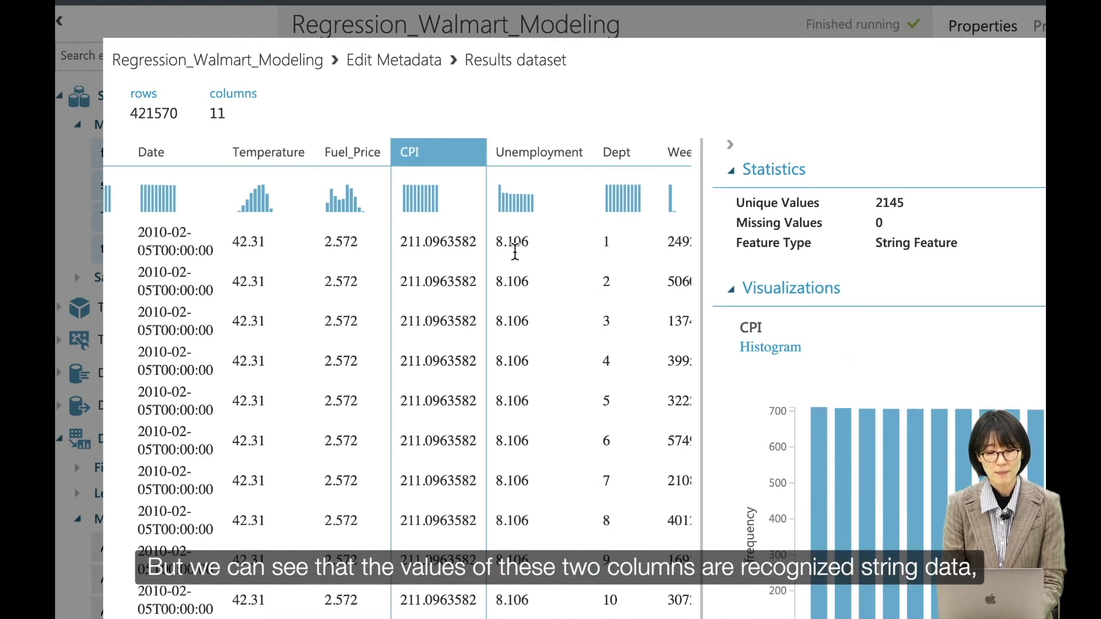
double_click(884, 246)
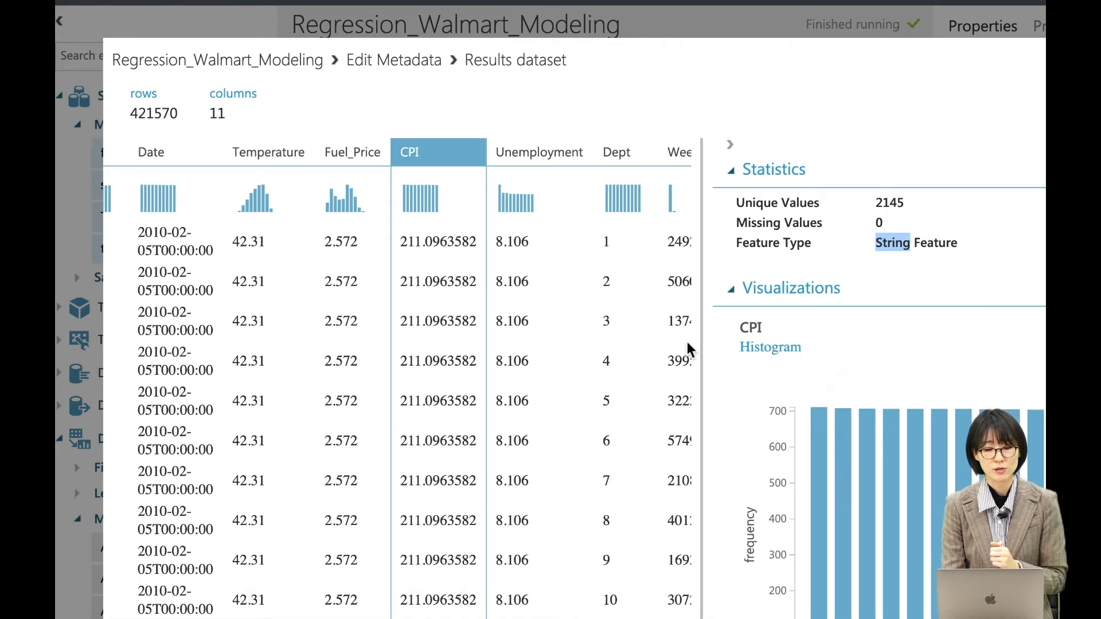
Compare the statistics and feature types of Temperature and Fuel_Price with those of CPI and Unemployment.
click(250, 153)
click(361, 148)
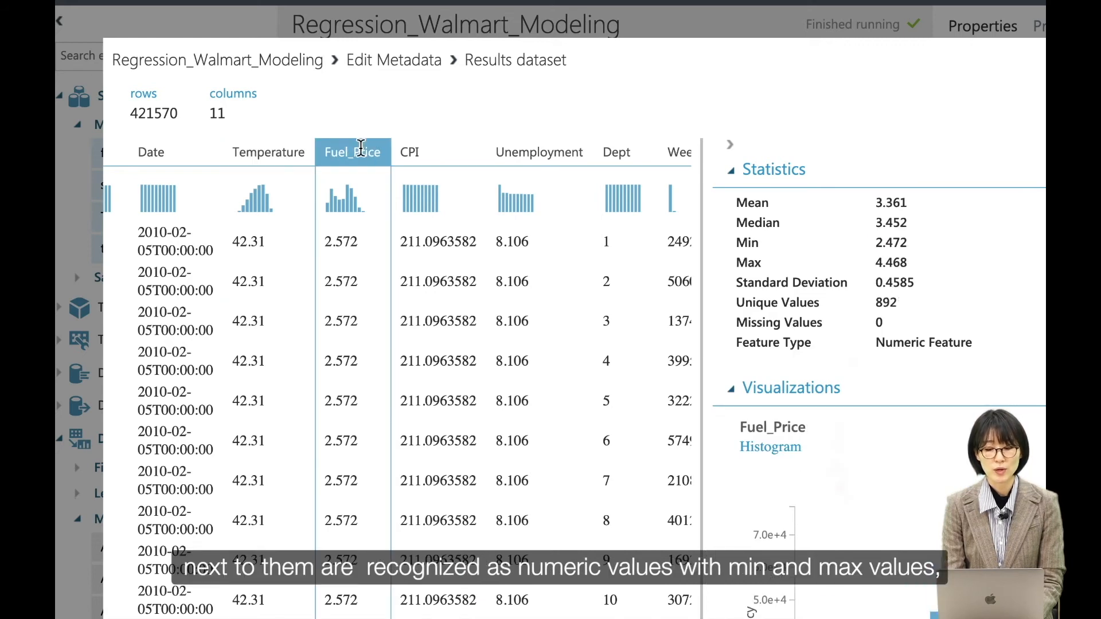
double_click(897, 347)
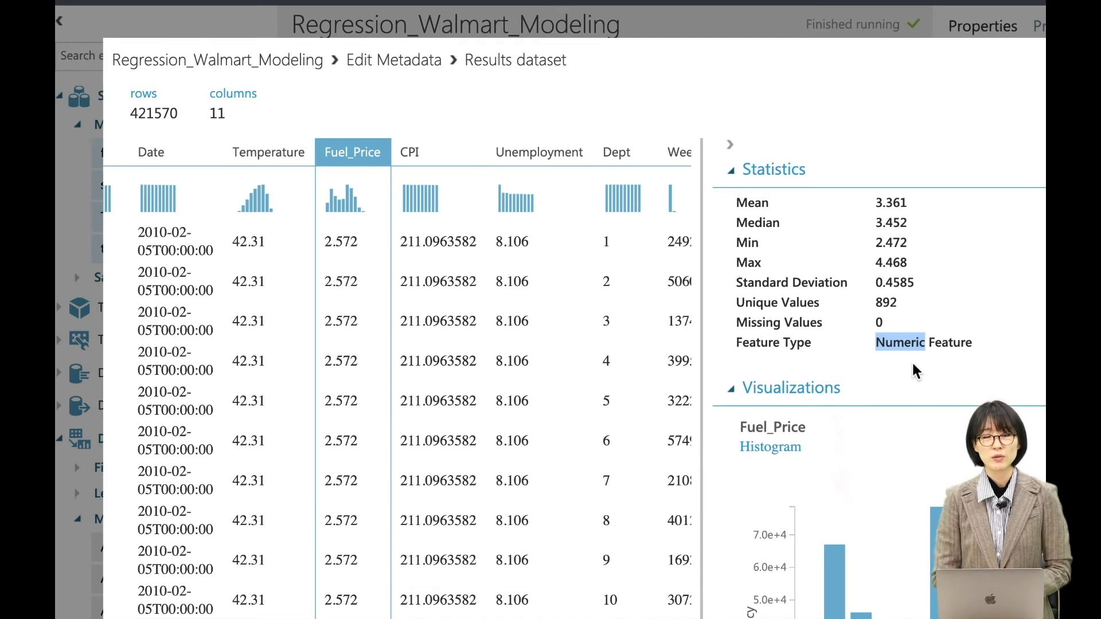
click(431, 169)
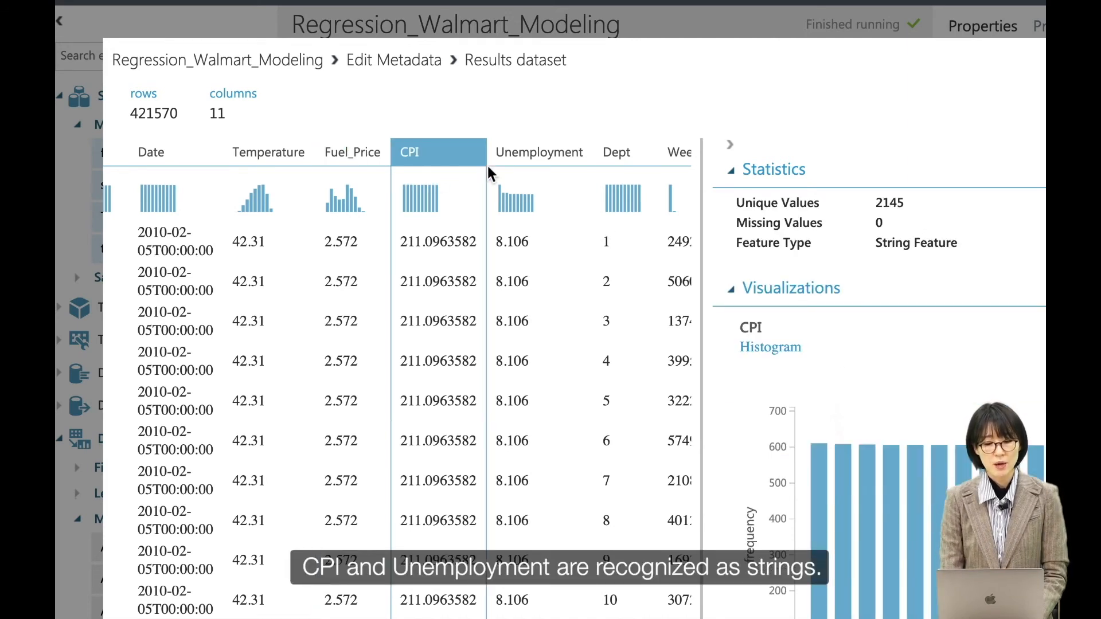
click(517, 162)
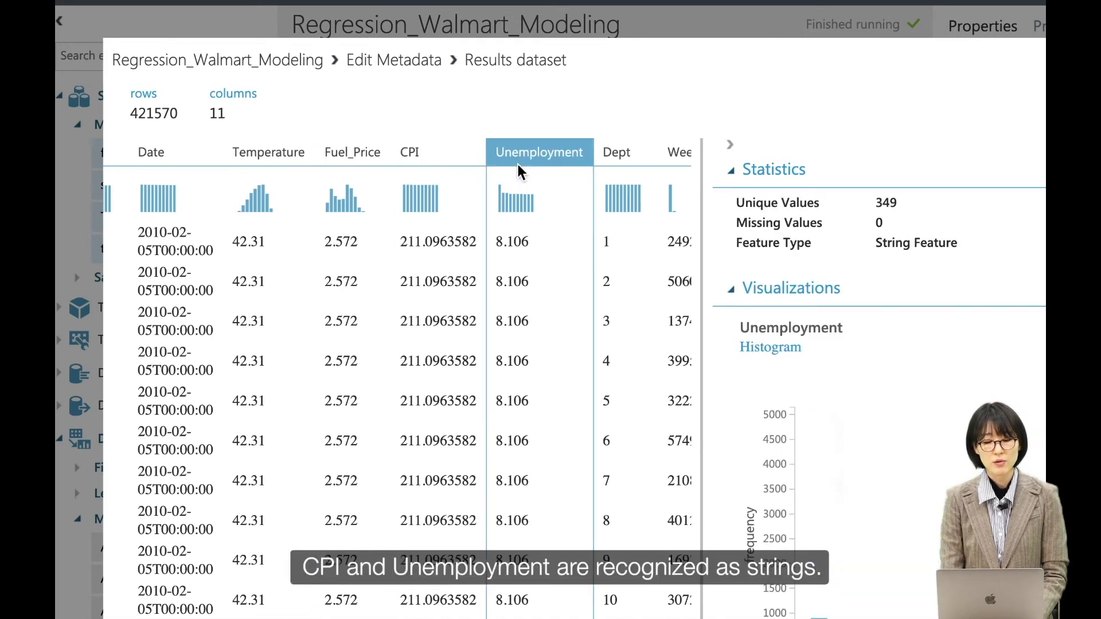
Close the results dataset view and add a second Edit Metadata module below the existing Edit Metadata module.
double_click(892, 244)
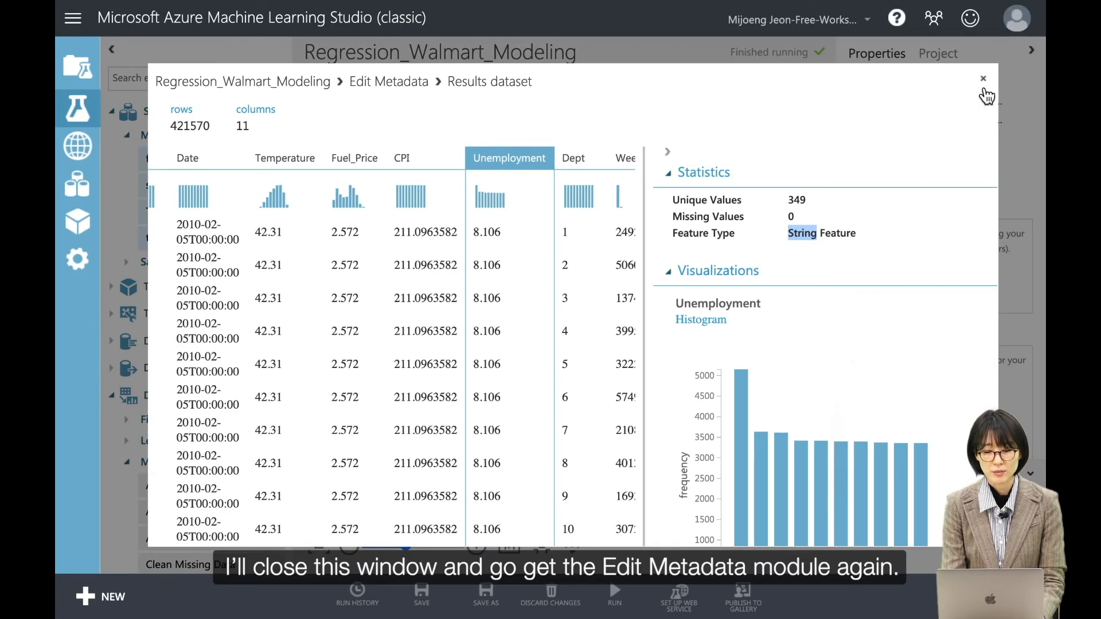
click(984, 79)
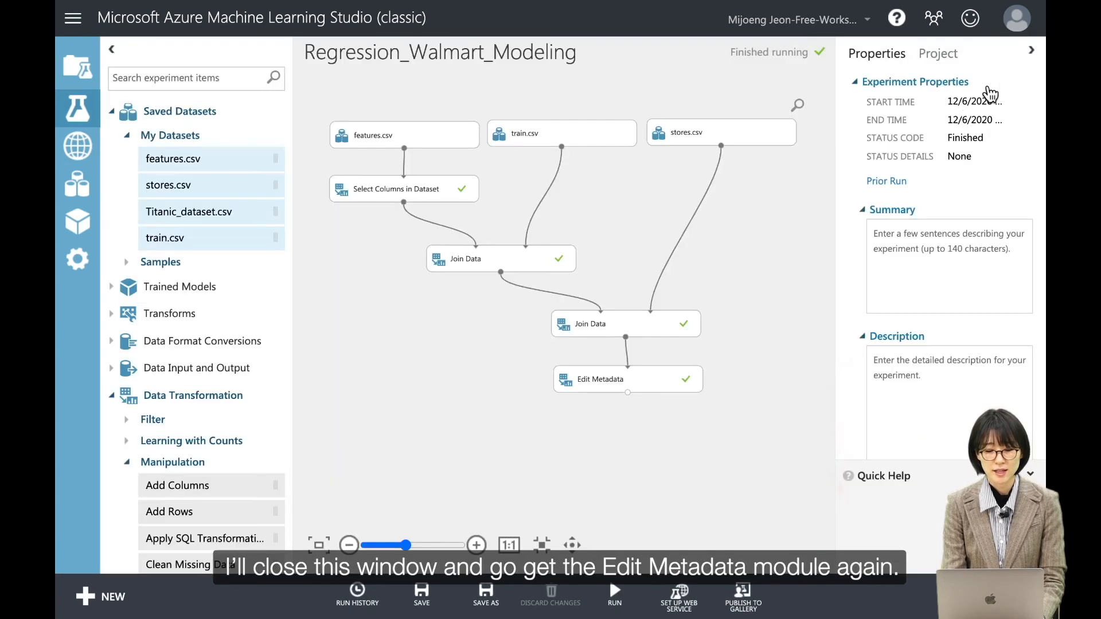
scroll(245, 489, down, 4)
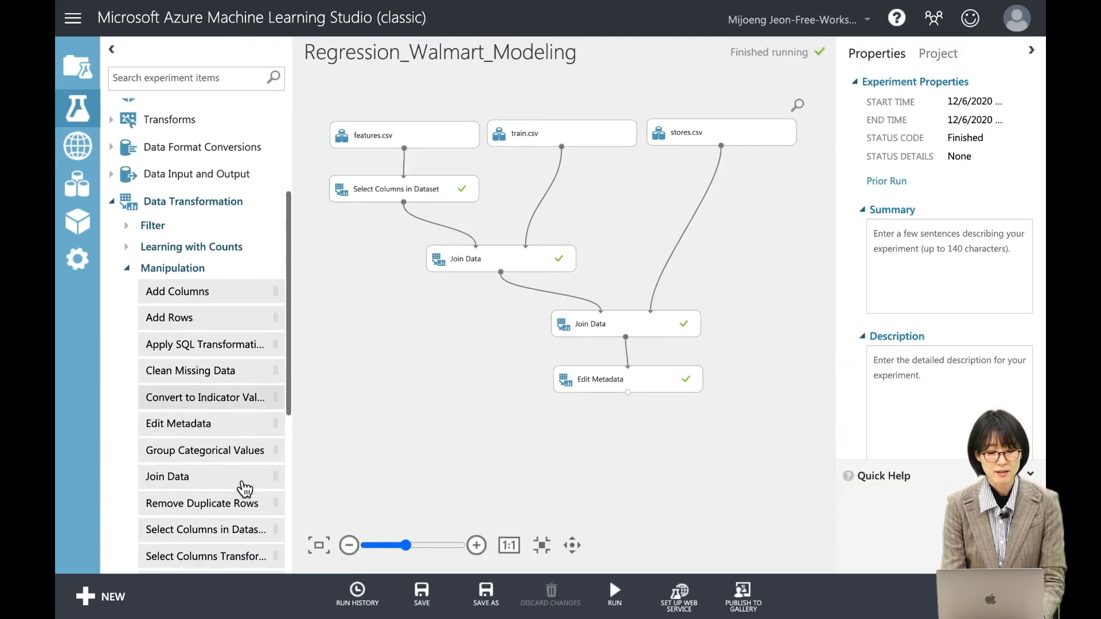
click(476, 544)
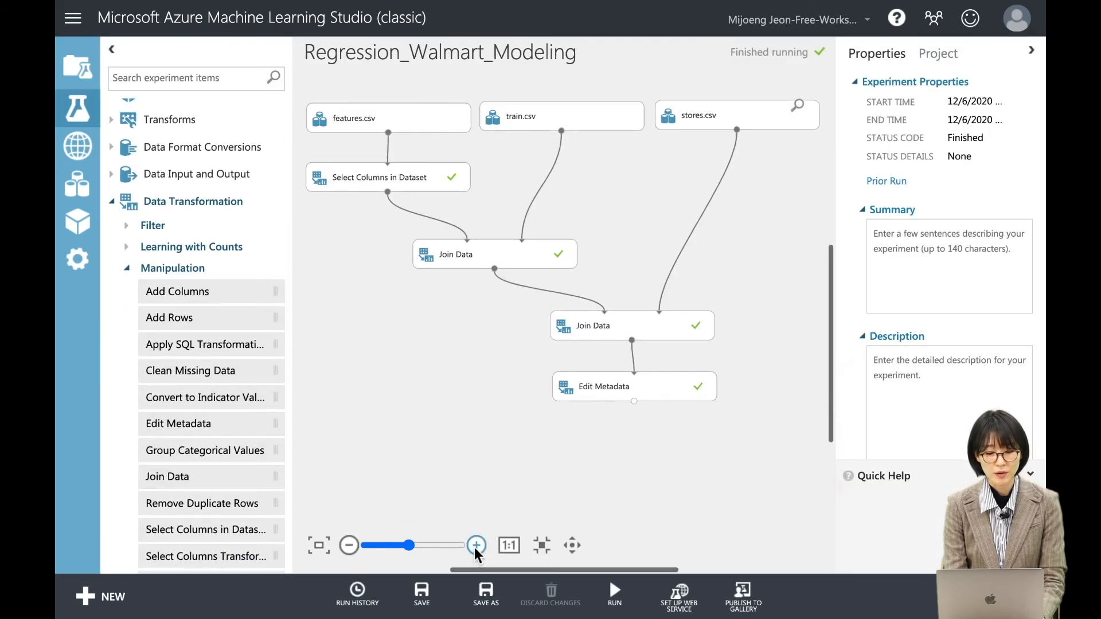
click(476, 545)
drag(184, 430, 655, 477)
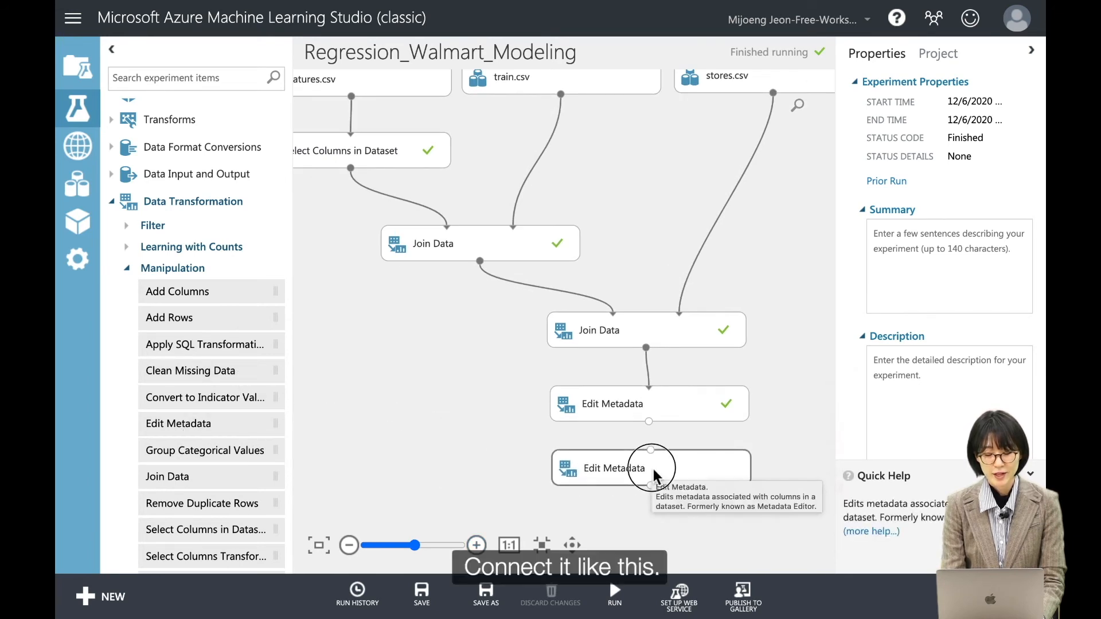
Connect the first Edit Metadata module's output to the second one's input and adjust the new module's position beneath it.
click(572, 545)
drag(475, 427, 443, 290)
click(570, 547)
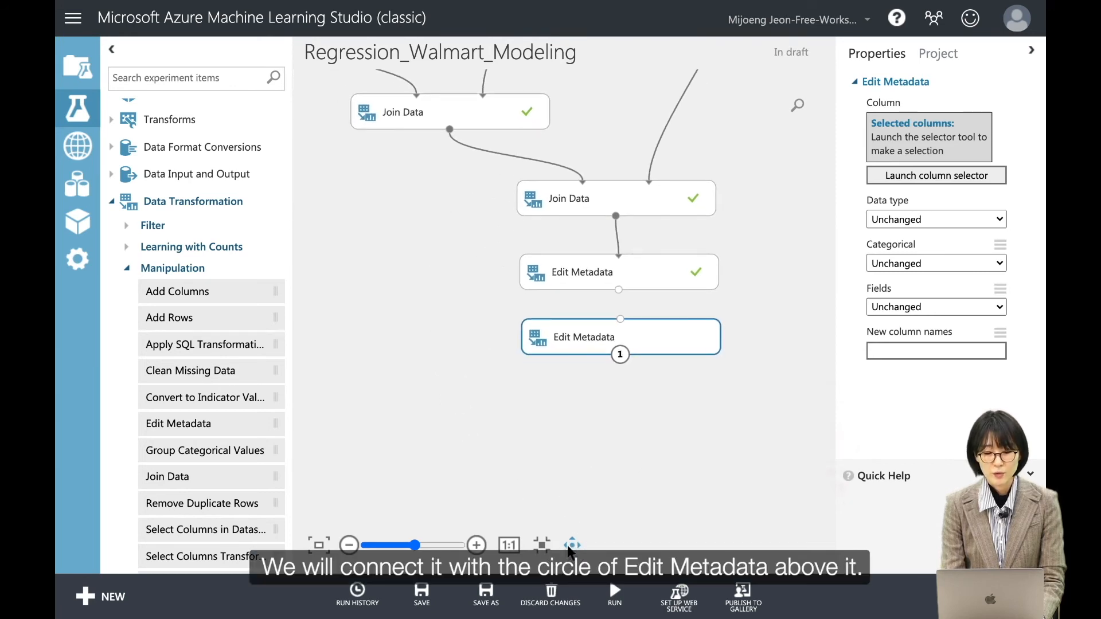
drag(619, 294, 620, 319)
drag(648, 356, 646, 360)
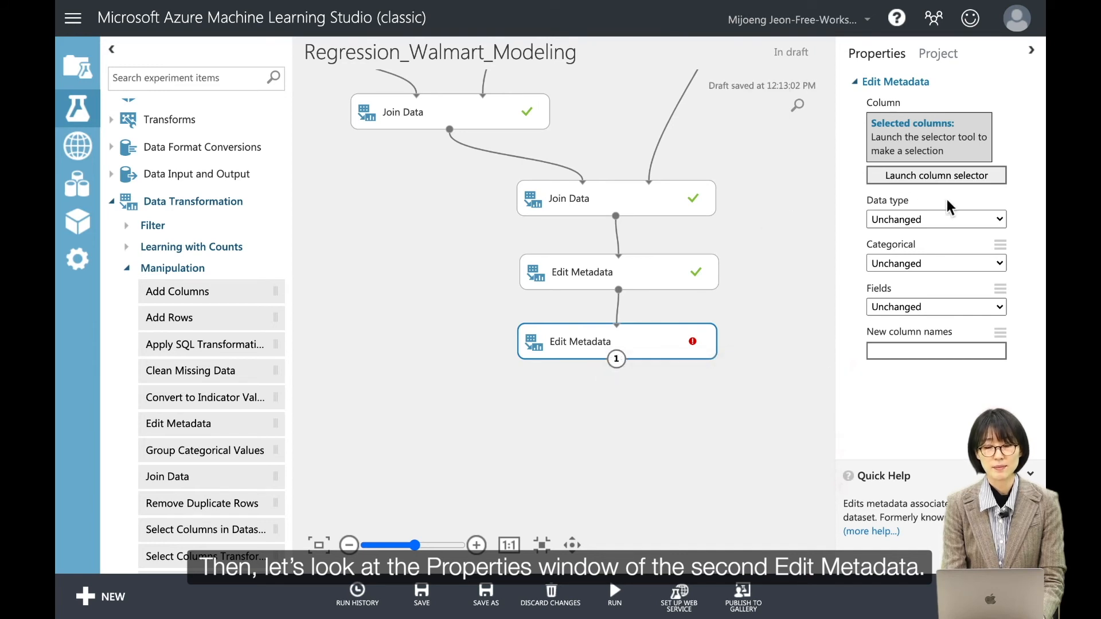
Select the CPI and Unemployment columns by name for the second Edit Metadata module.
click(939, 183)
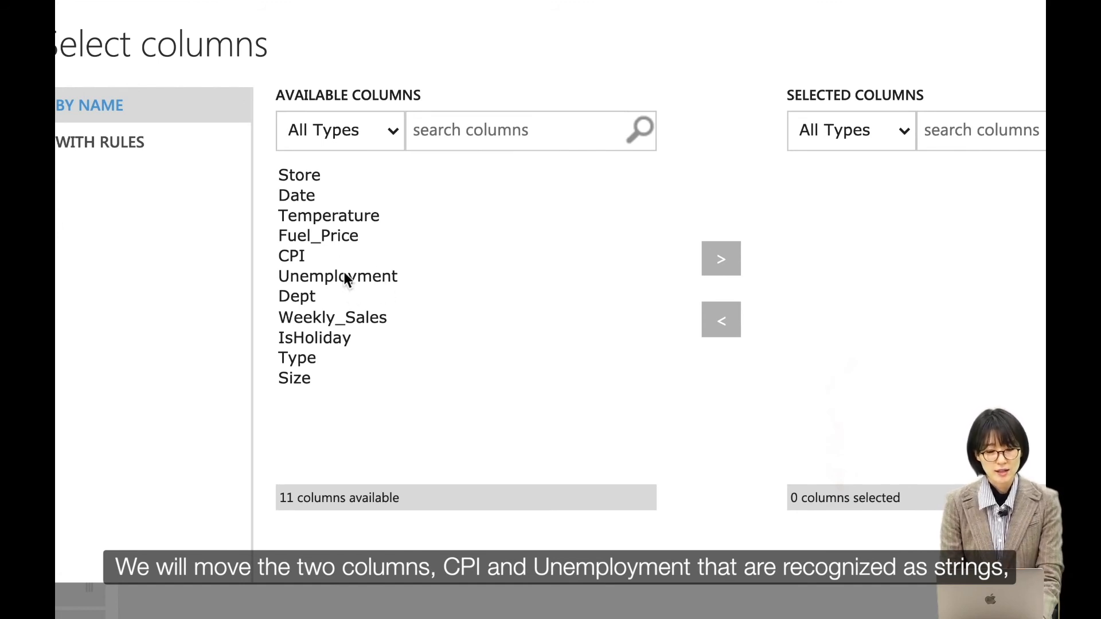
click(336, 259)
shift+click(373, 279)
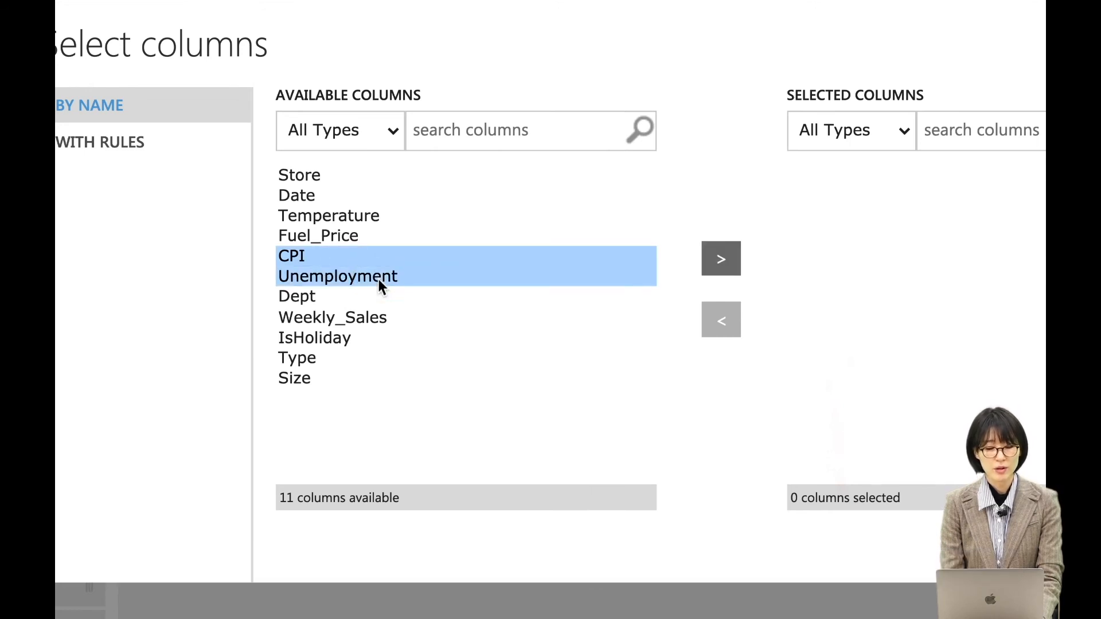
click(727, 265)
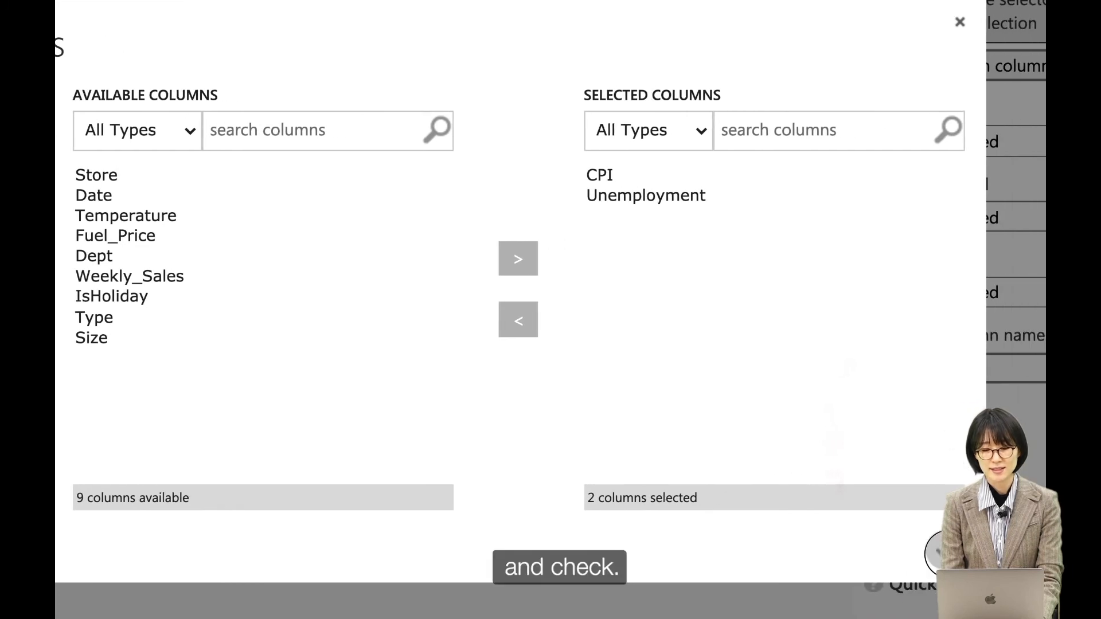
click(946, 550)
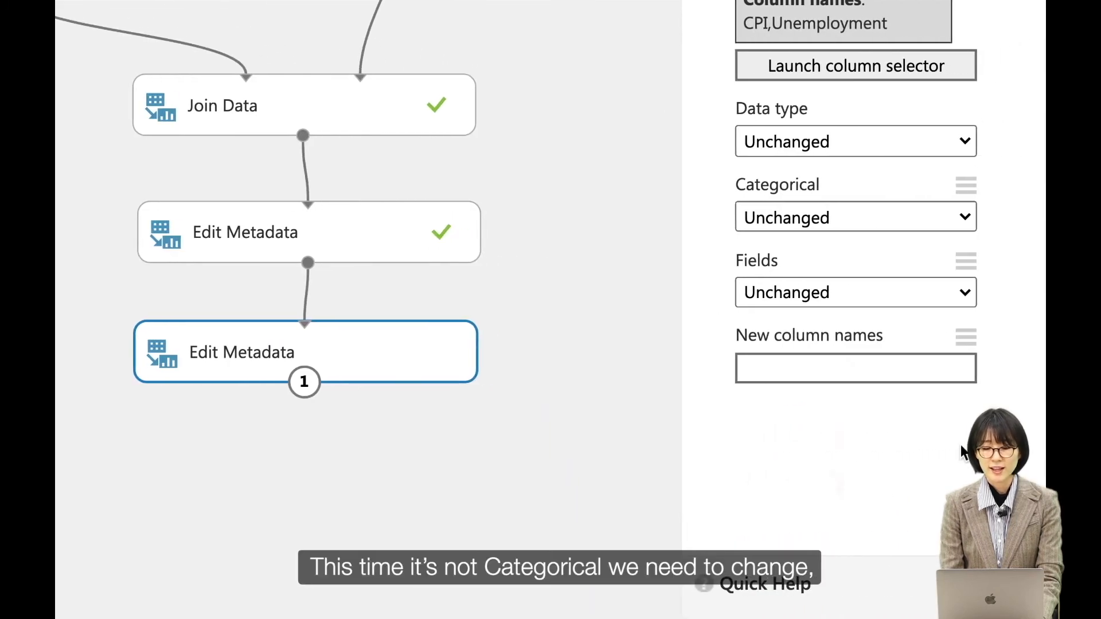
click(961, 447)
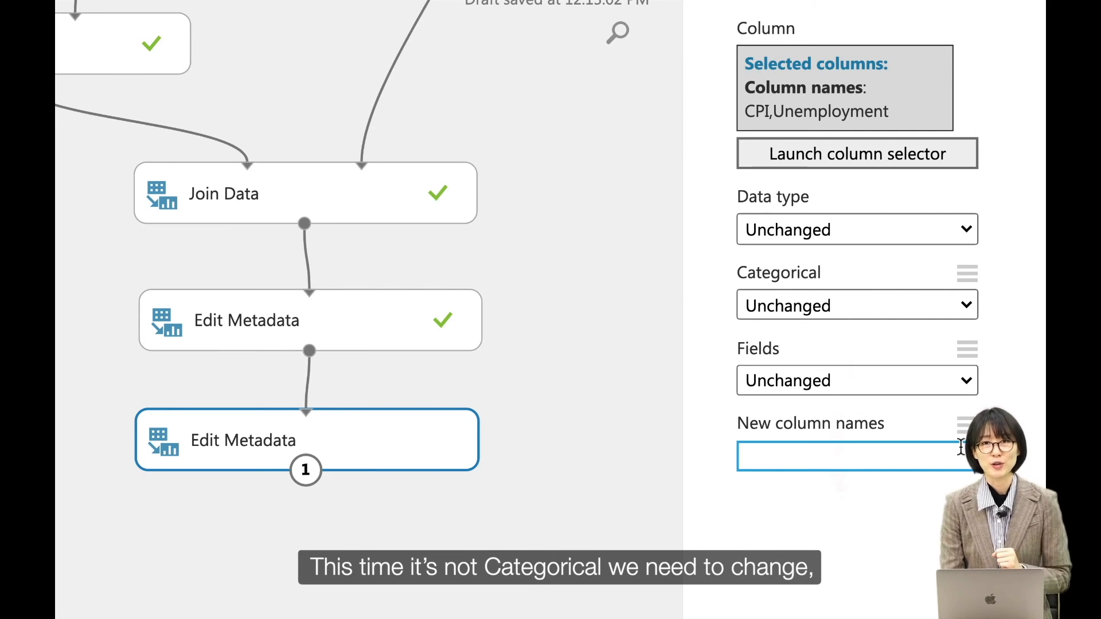